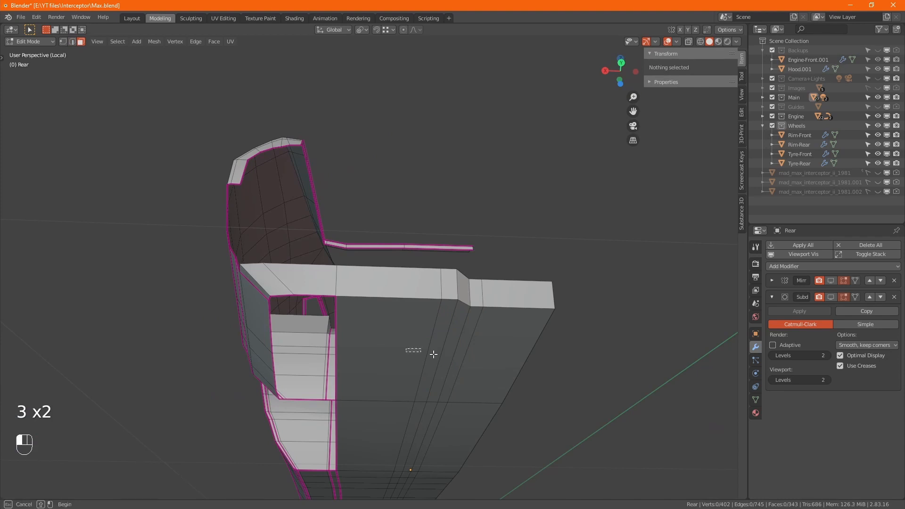
- Try extruding the rear underside faces about 0.038 m downward along Z
left_click(421, 354)
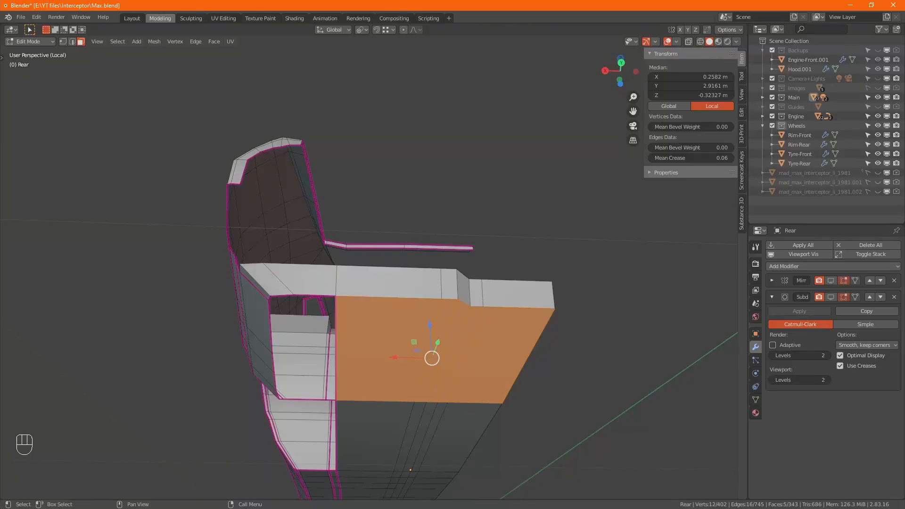
middle_click_drag(401, 339, 446, 314)
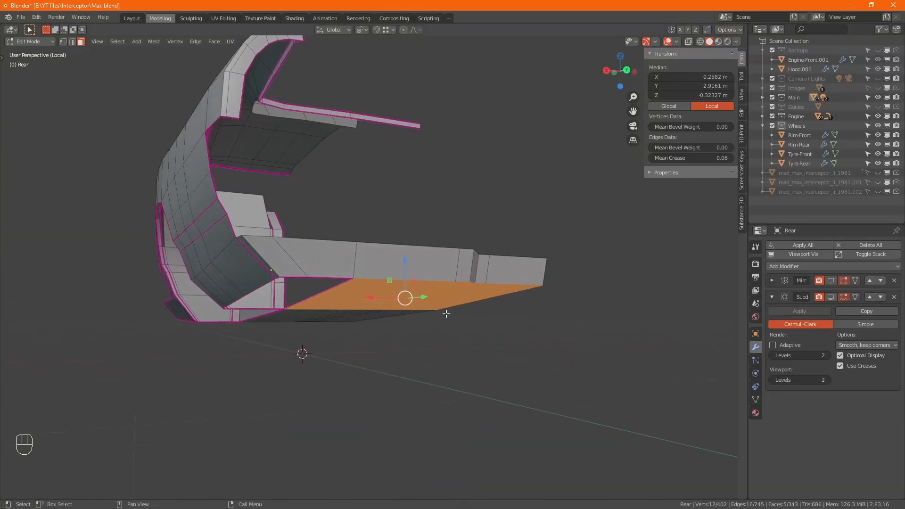
key("e")
key("z")
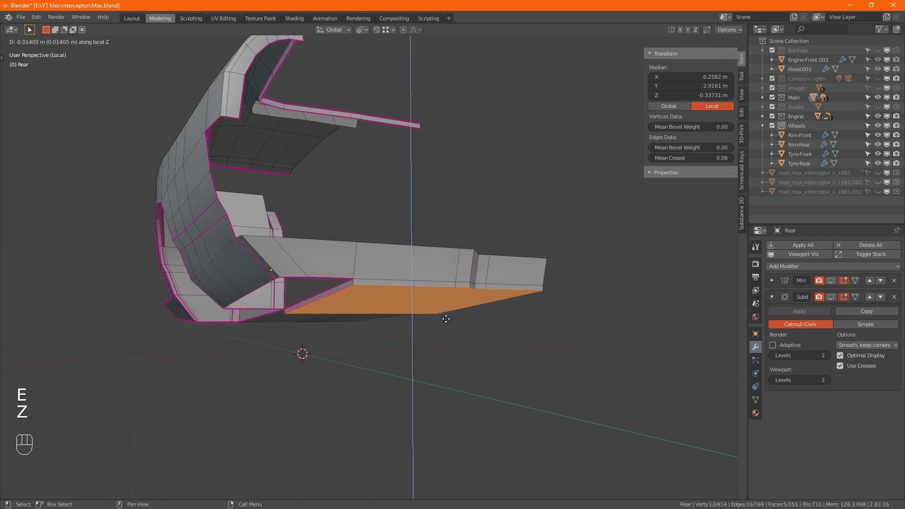
left_click(446, 327)
key("w")
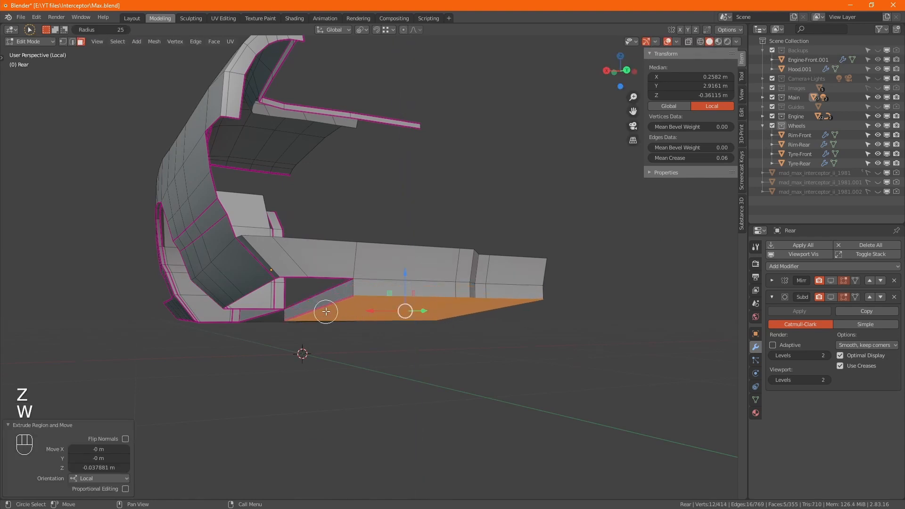
key("w")
key("w")
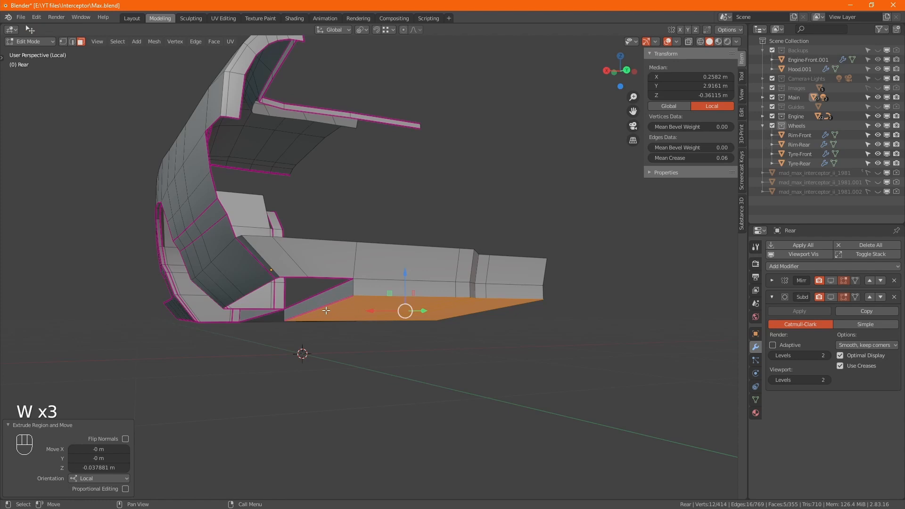
key("w")
key("w")
key("w")
key("w")
key("w")
key("w")
key("w")
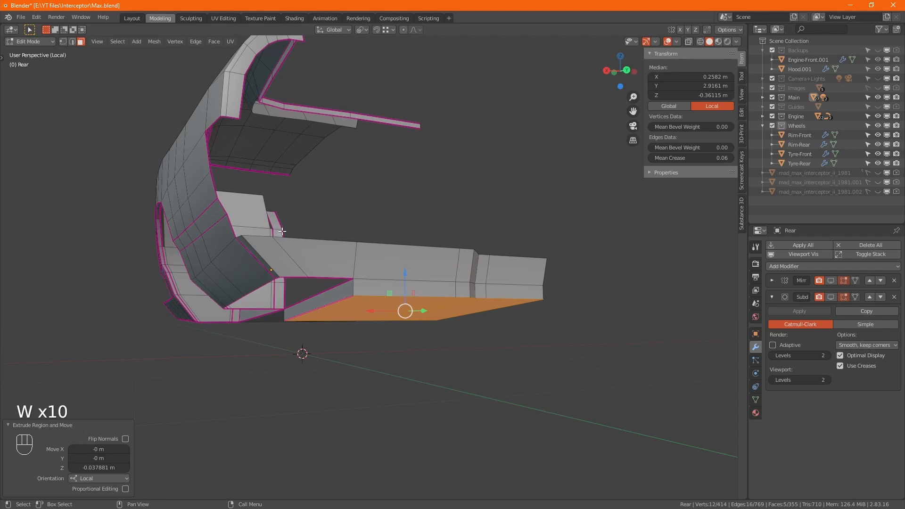
- Try moving the extruded panel's outer lower edge about 0.023 m inward along X with its crease set to 0
key("2")
left_click(335, 303)
left_click_drag(357, 317, 431, 300, "alt")
left_click(673, 159)
type("0")
key("Return")
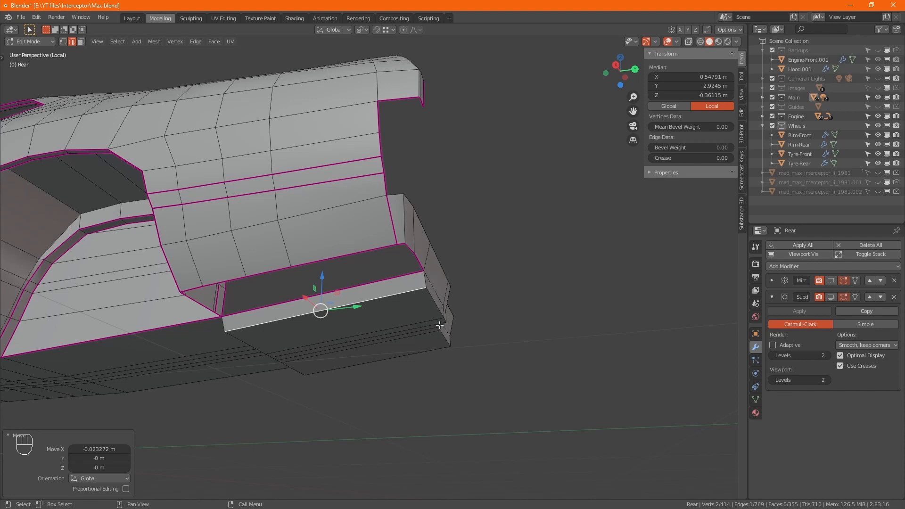
- Undo the crease change, the edge move and the extrusion of the underside faces
key("ctrl+z")
key("ctrl+z")
key("ctrl+z")
key("ctrl+z")
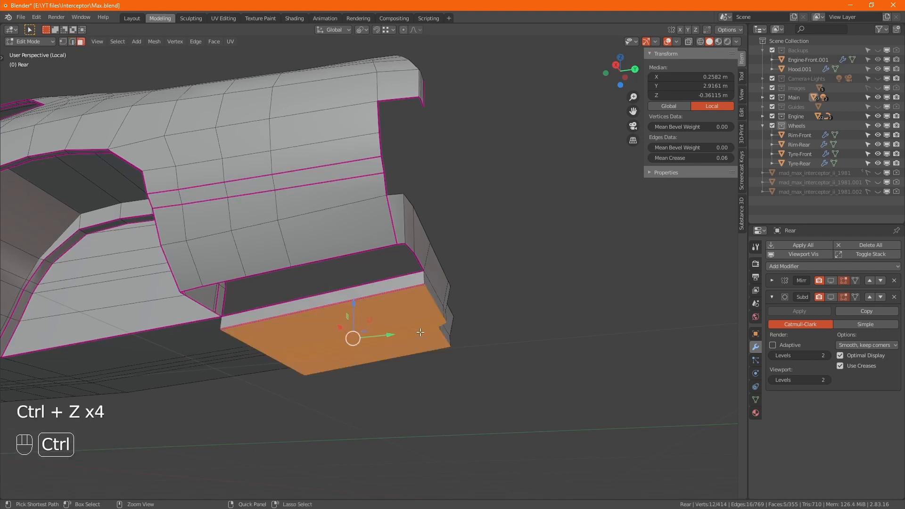
key("ctrl+z")
key("1")
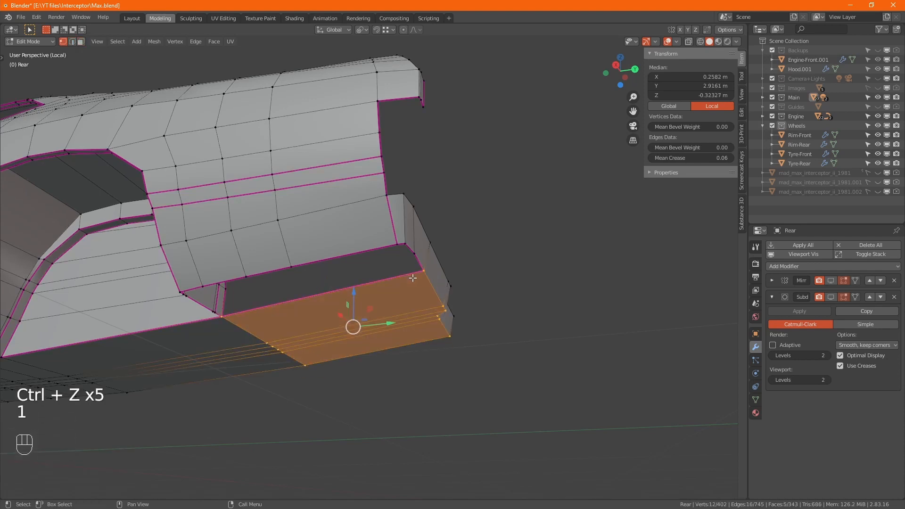
key("ctrl+z")
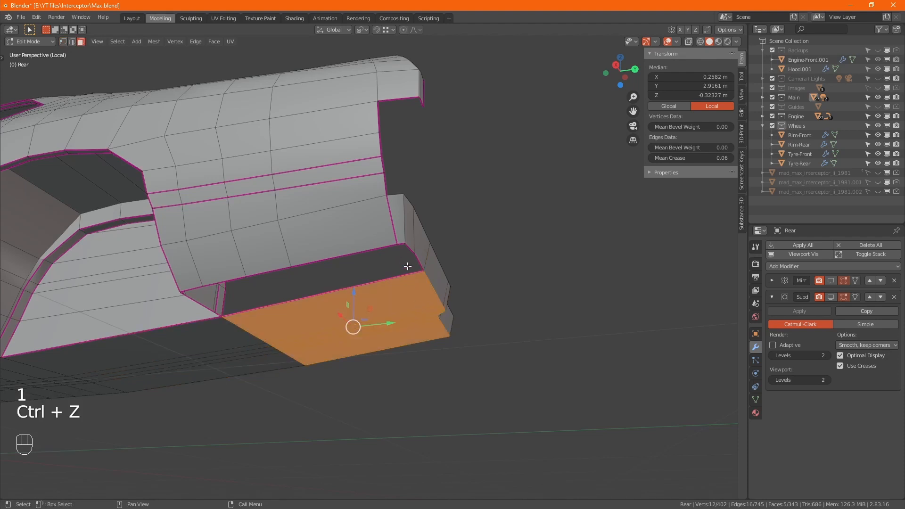
- Try to connect the rear quarter panel's lower corner vertex to the vertex at the underside's rear notch
key("1")
left_click(397, 244)
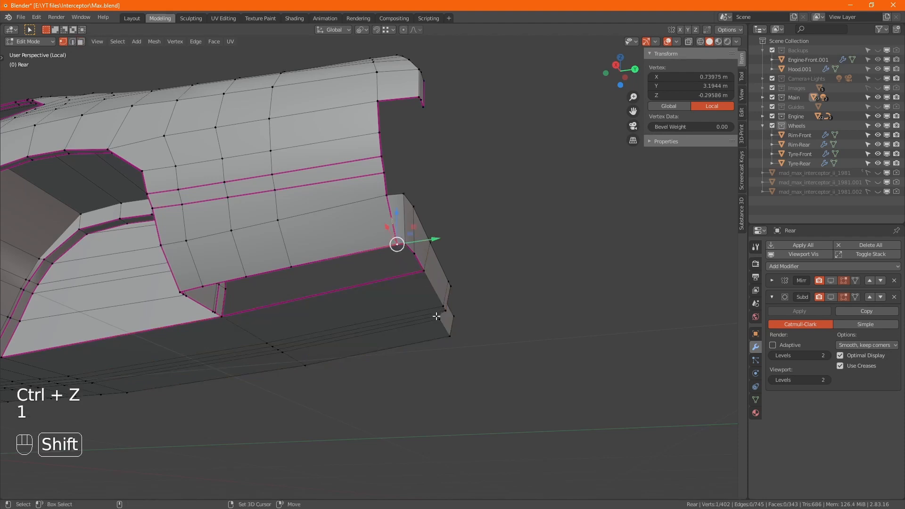
left_click(436, 316, "shift")
key("j")
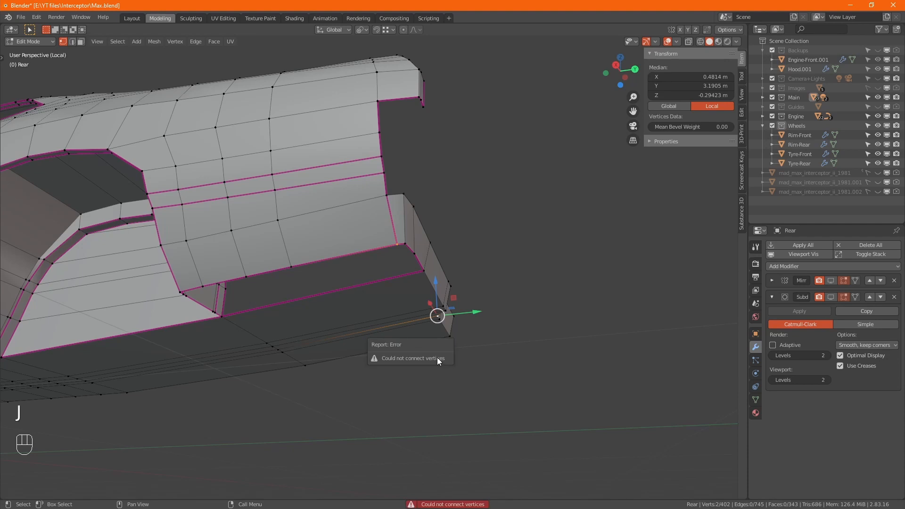
- Add a single loop cut across the underside close to its rear edge, with a slide factor of about -0.878
middle_click_drag(501, 401, 444, 363, "alt")
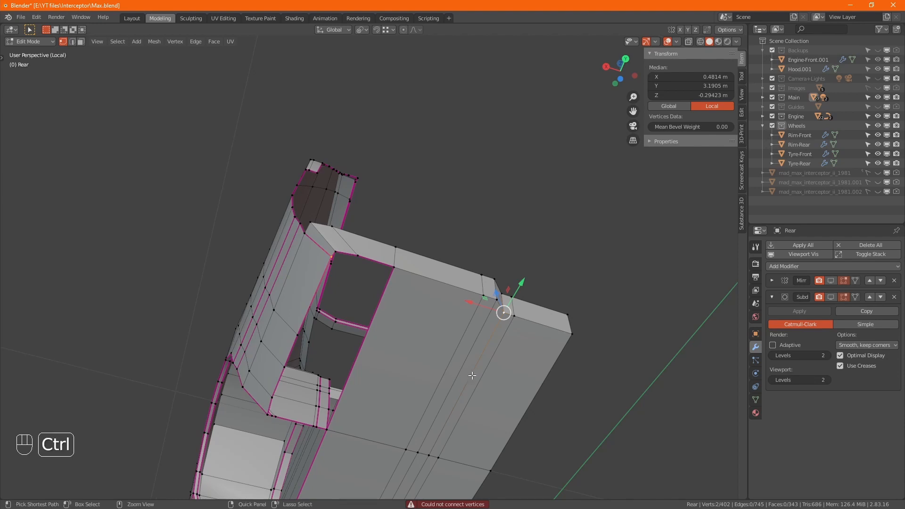
key("ctrl+r")
left_click(495, 342)
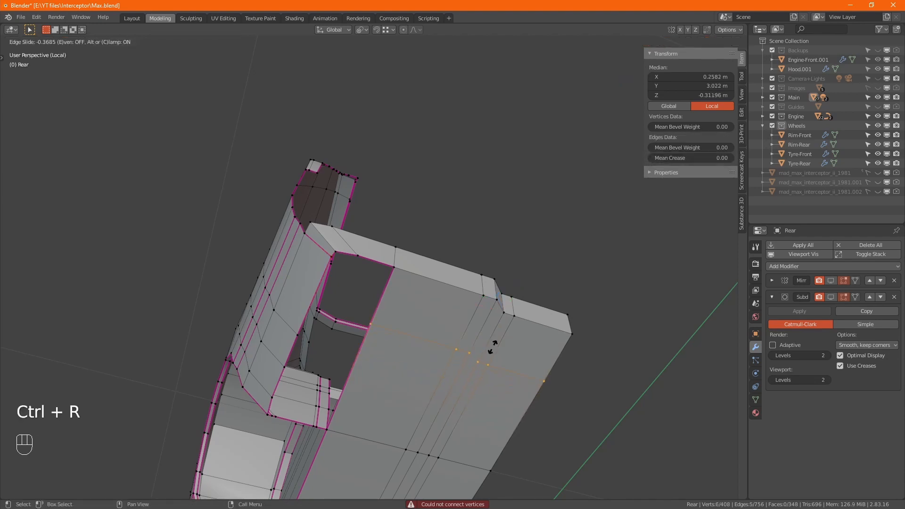
left_click(523, 317)
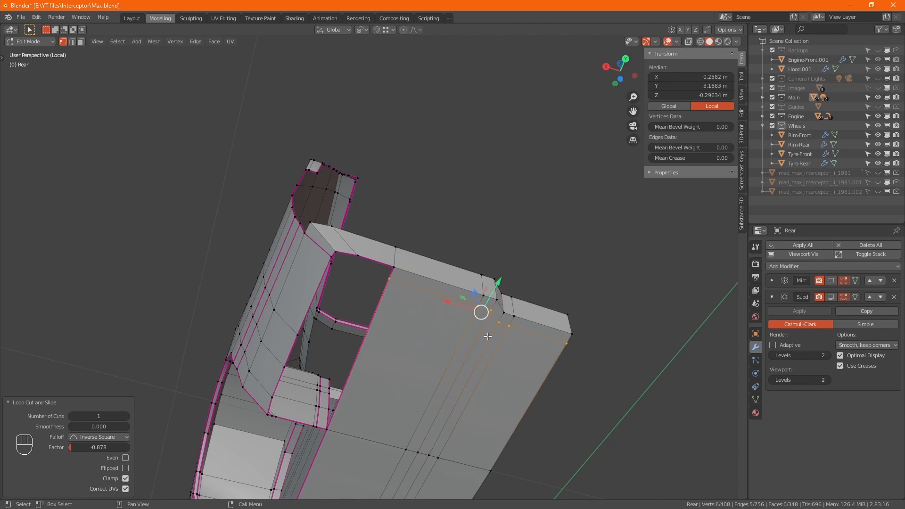
- Slide the new underside loop to about 0.91 with Even and Flipped on so it follows the rear edge's shape
key("g")
key("g")
key("e")
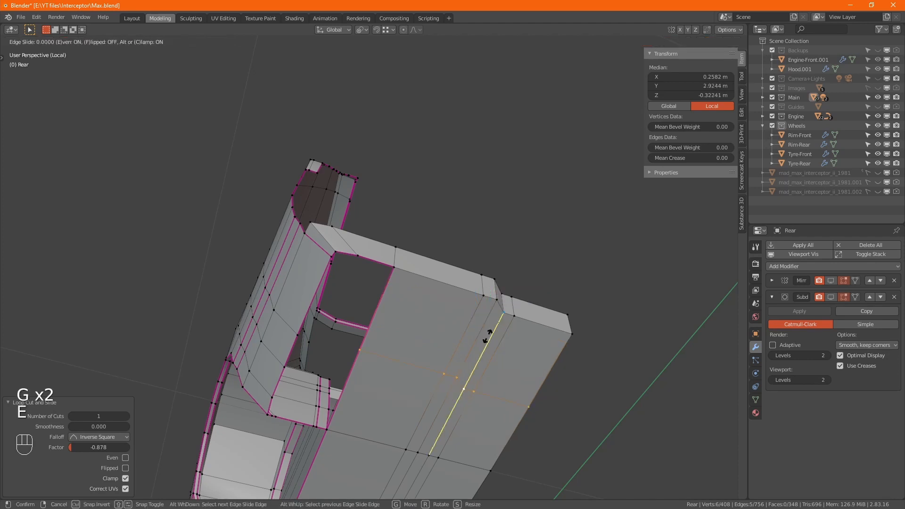
key("f")
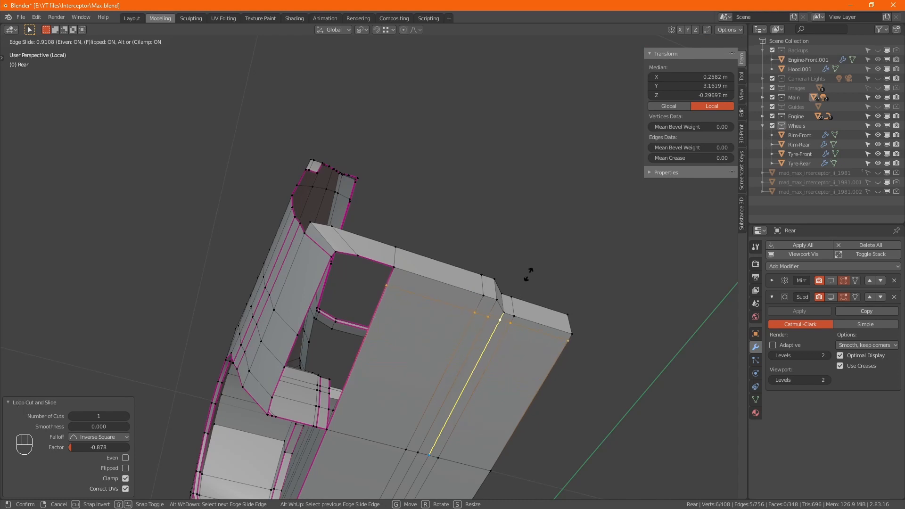
left_click(528, 274)
- Extrude the underside faces in front of the new loop about 0.029 m downward along Z
key("3")
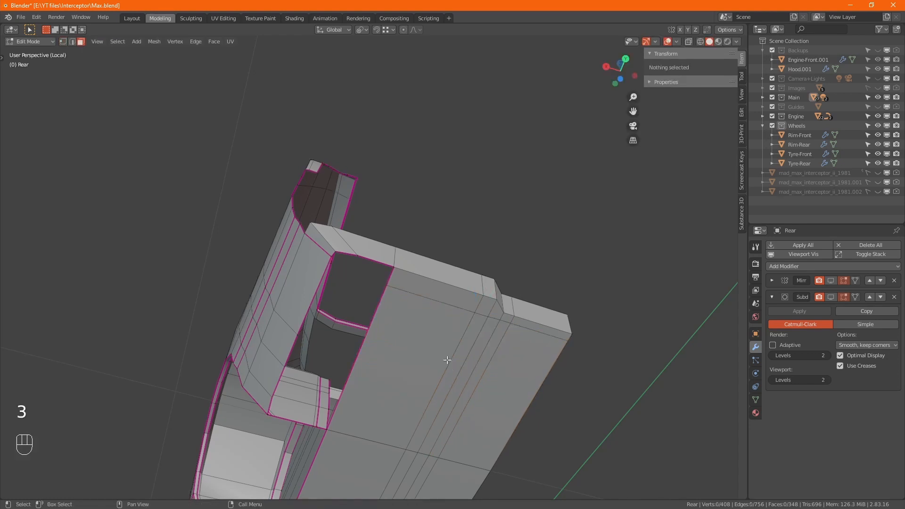
left_click_drag(428, 346, 474, 377)
middle_click_drag(472, 361, 477, 343)
key("e")
key("z")
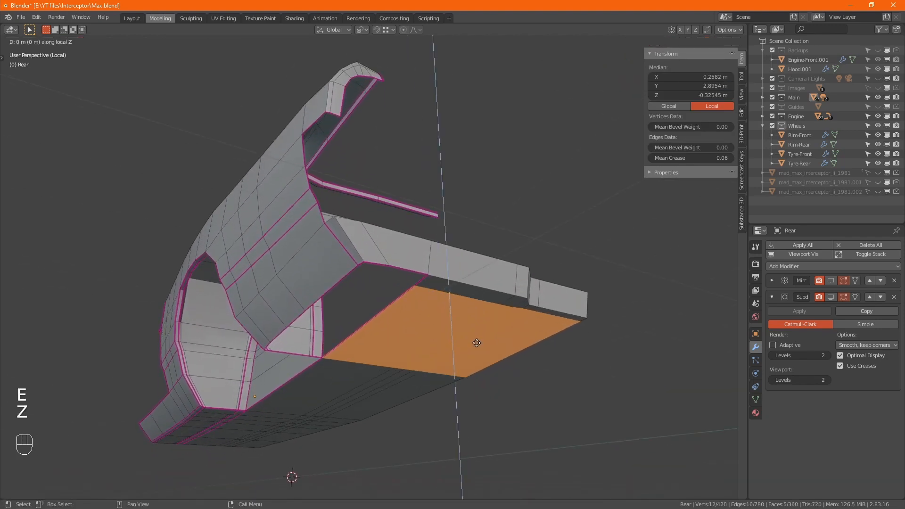
left_click(476, 352)
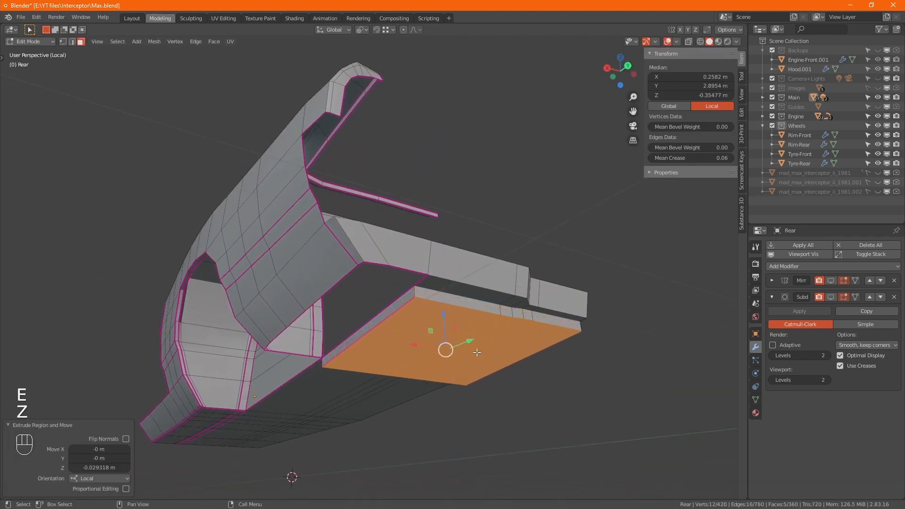
- Move the extruded block's outer lower edge about 0.032 m inward along X and set its crease to 0
key("2")
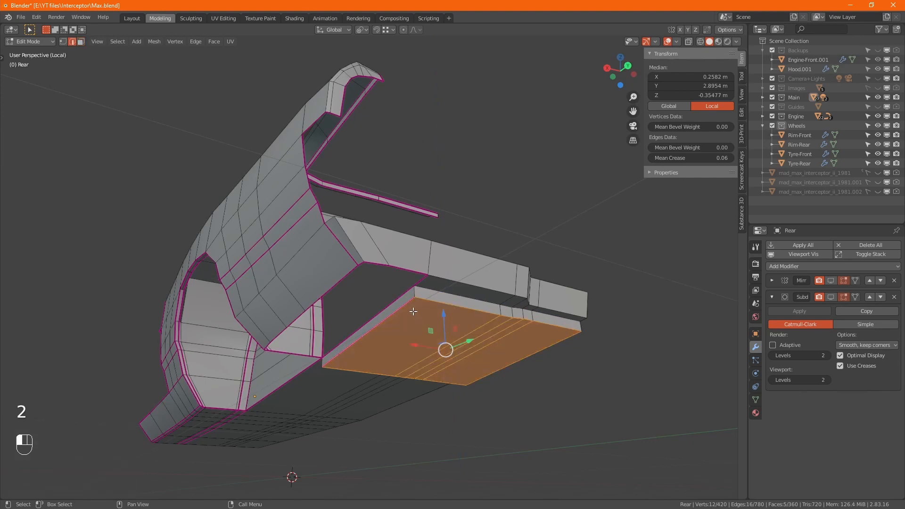
left_click(406, 314)
left_click_drag(338, 334, 348, 335)
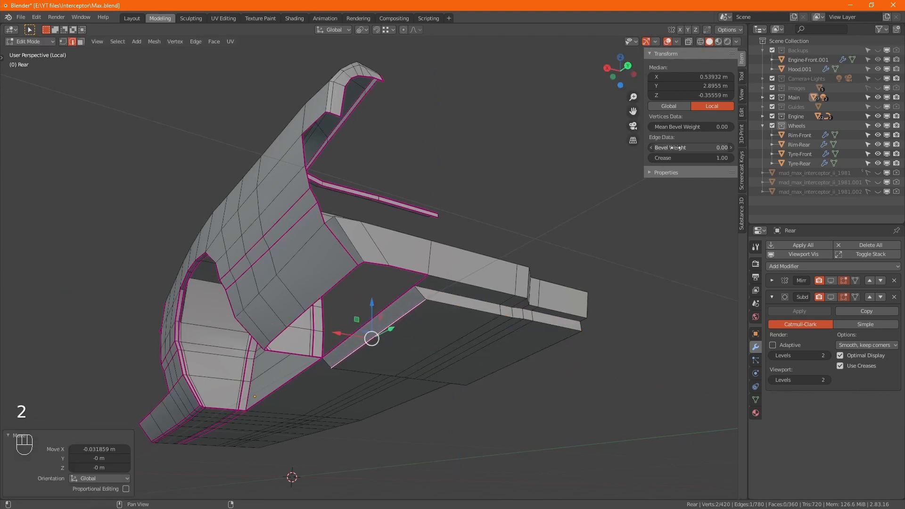
left_click(680, 157)
key("BackSpace")
key("BackSpace")
key("BackSpace")
type("0")
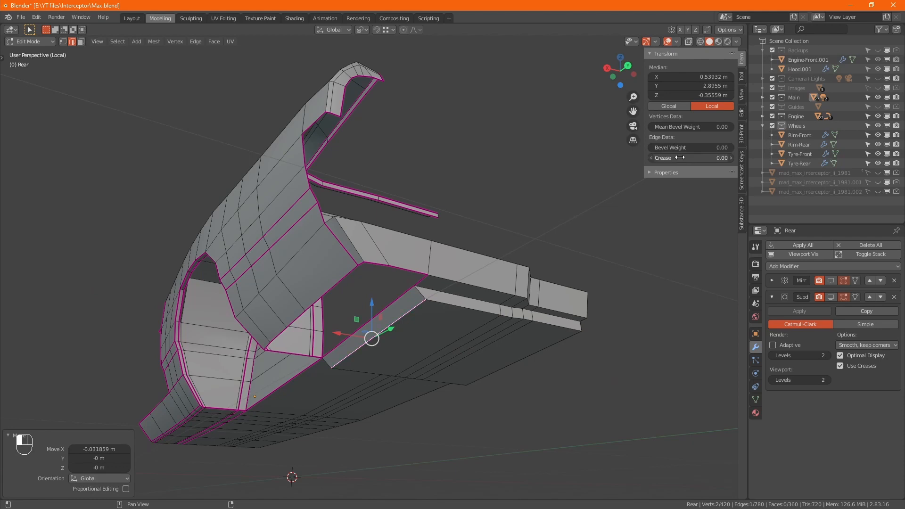
key("Return")
- Flatten the extruded block's rear lower edge run by scaling it to 0 along Z
left_click_drag(490, 316, 469, 339, "alt")
left_click(443, 335, "alt")
key("s")
key("z")
key("KP_0")
key("KP_Enter")
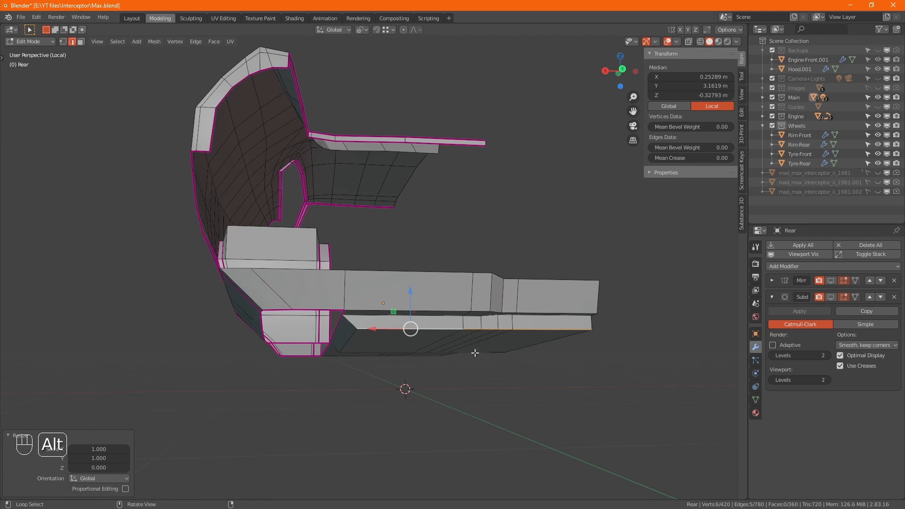
- Taper the block along Y by moving its rear lower edges about 0.015 m forward and its front lower edges about 0.020 m backward
left_click_drag(474, 353, 531, 295, "alt")
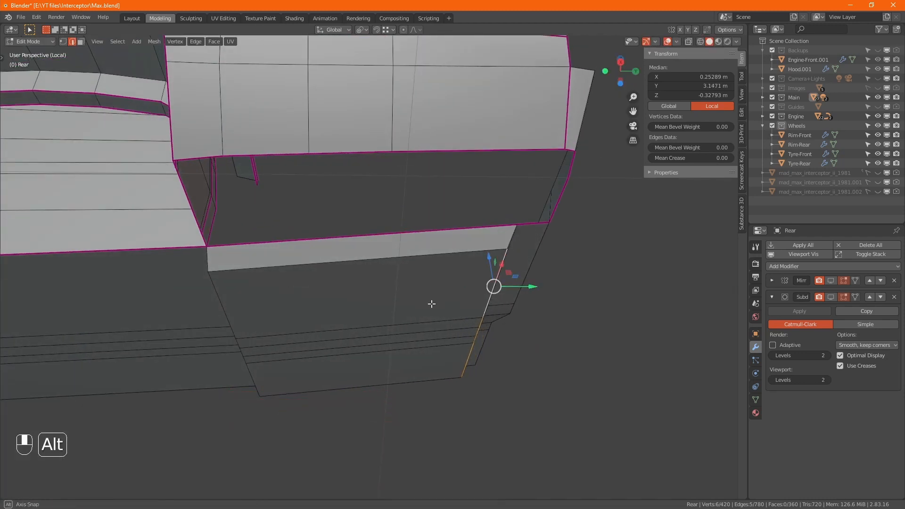
left_click_drag(430, 303, 121, 339, "alt")
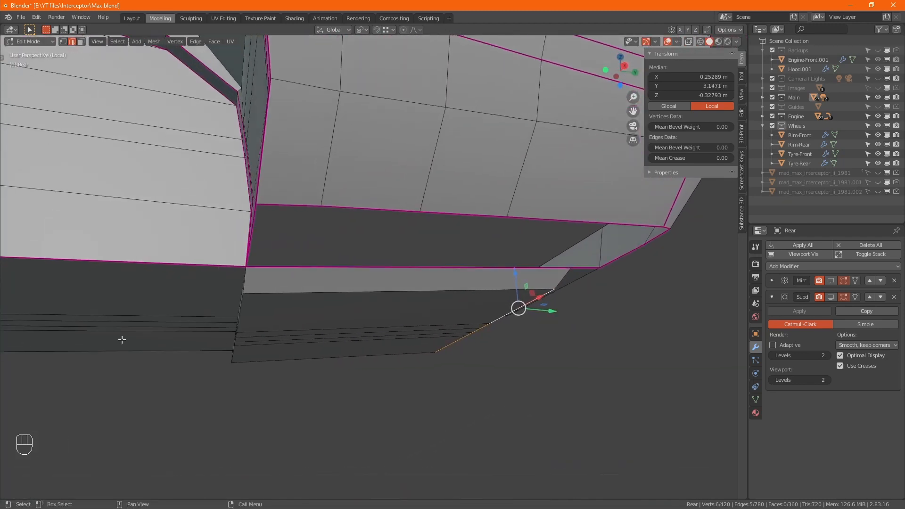
left_click(244, 309, "alt")
left_click_drag(245, 309, 303, 323, "alt")
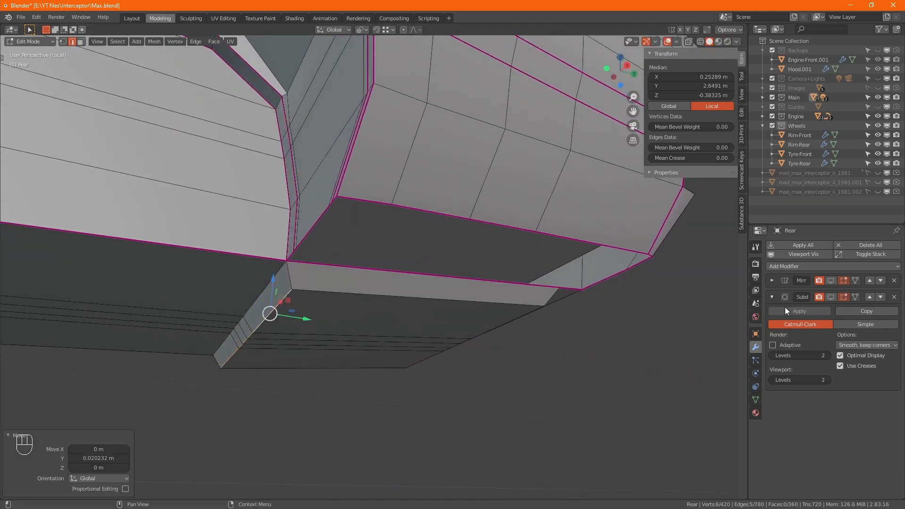
- Enable the Subdivision modifier's viewport display and inspect the smoothed underside block
left_click(827, 297)
key("alt+z")
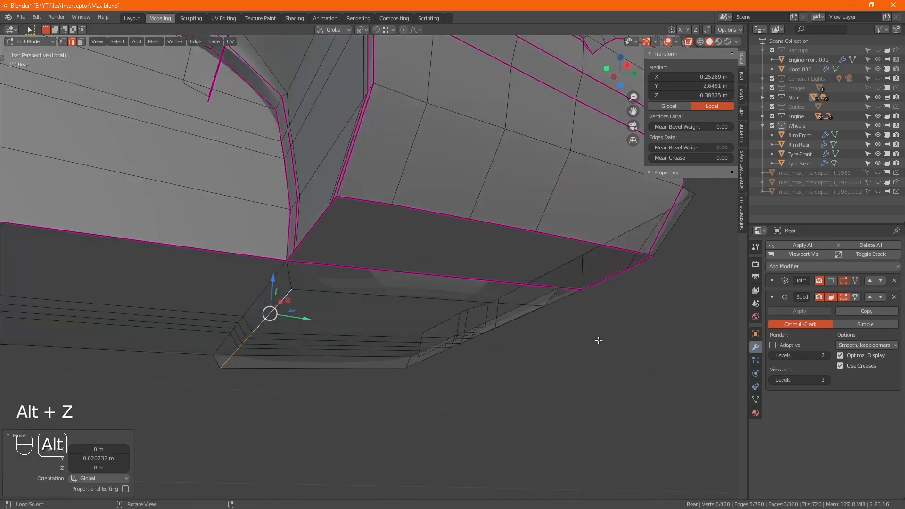
middle_click_drag(598, 339, 460, 337)
key("alt+z")
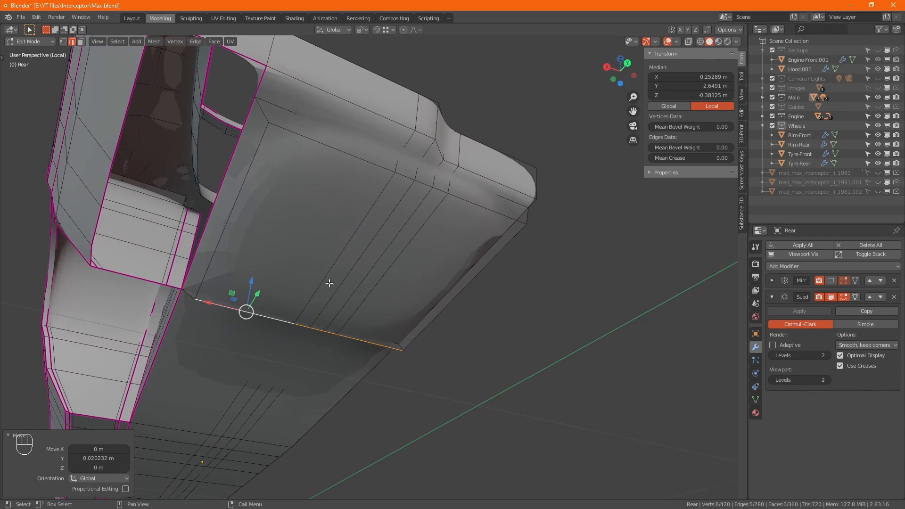
- In Object Mode, try flat shading on the Rear object and settle on smooth shading
key("Tab")
right_click(320, 209)
right_click(320, 209)
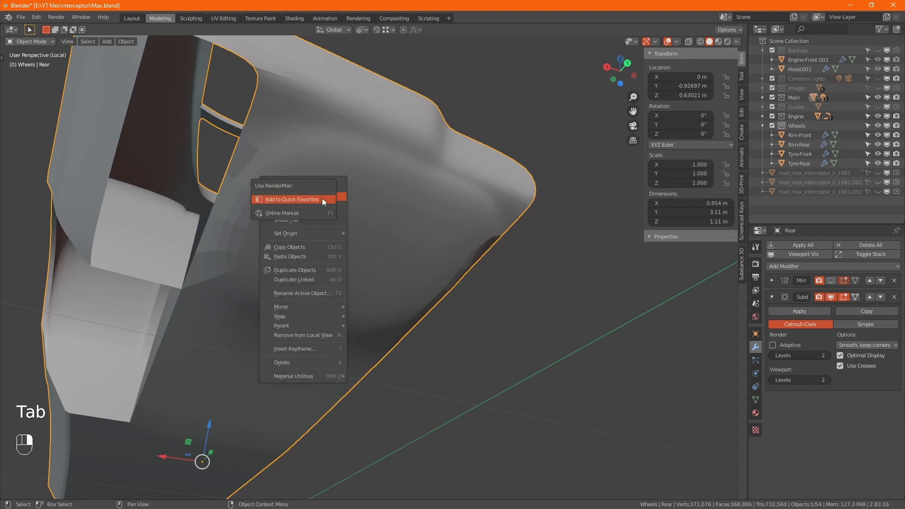
right_click(316, 182)
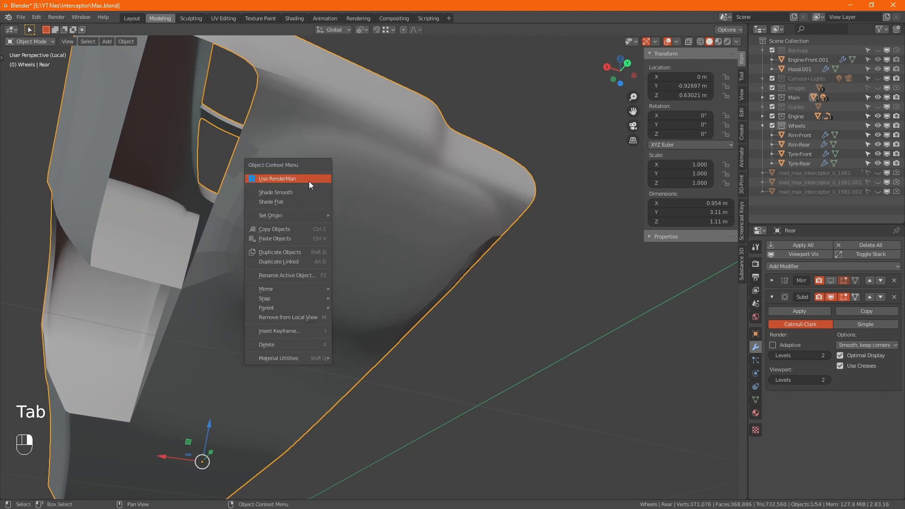
left_click(293, 201)
right_click(292, 201)
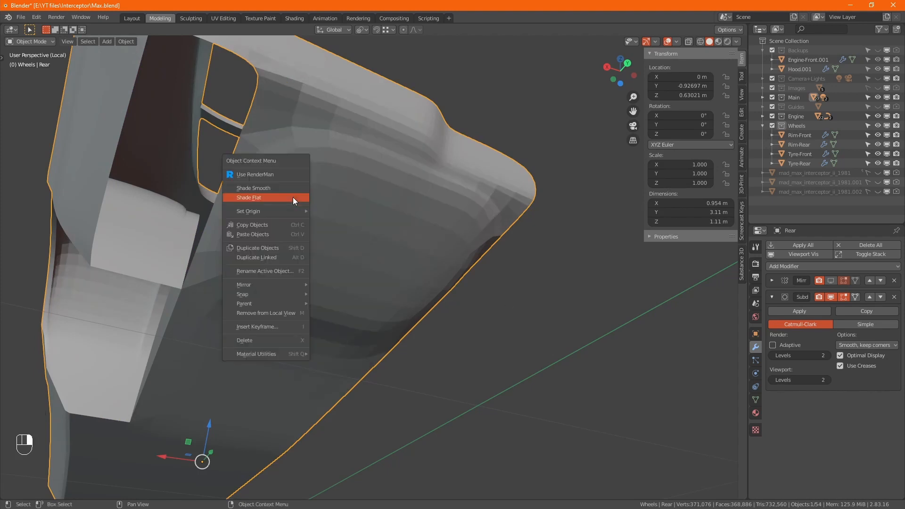
left_click(293, 189)
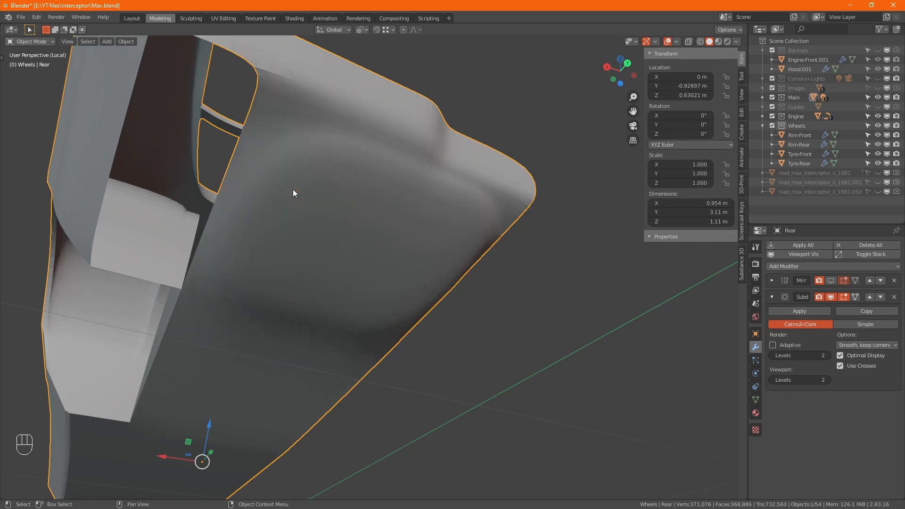
- Add a supporting loop cut across the underside block, slid close to its rear lower edge at a factor of about -0.920
key("Tab")
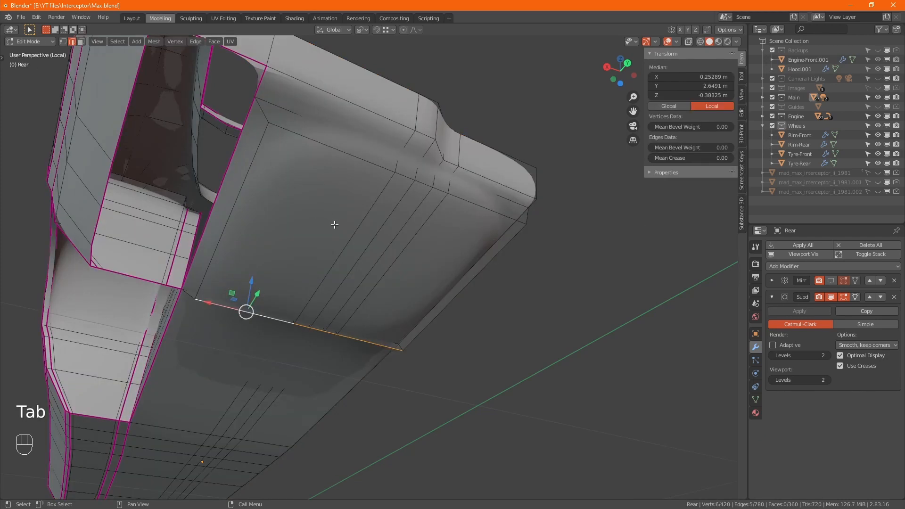
key("ctrl+r")
left_click(351, 227)
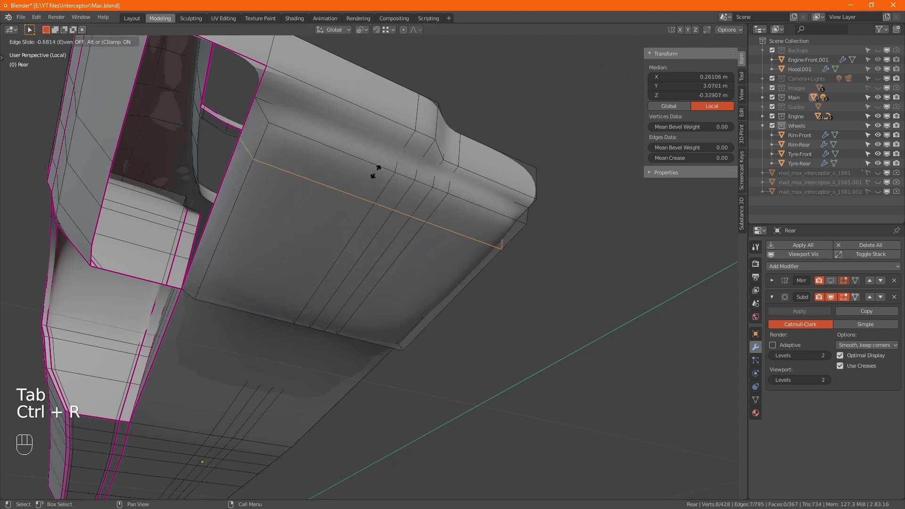
left_click(381, 147)
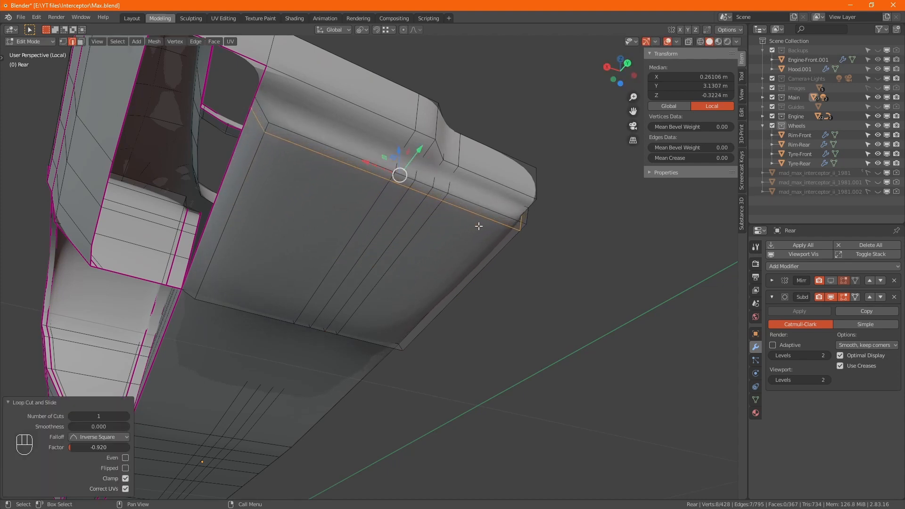
- Add a lengthwise loop cut close to the underside block's outer side edge, at a factor of about 0.852
key("ctrl")
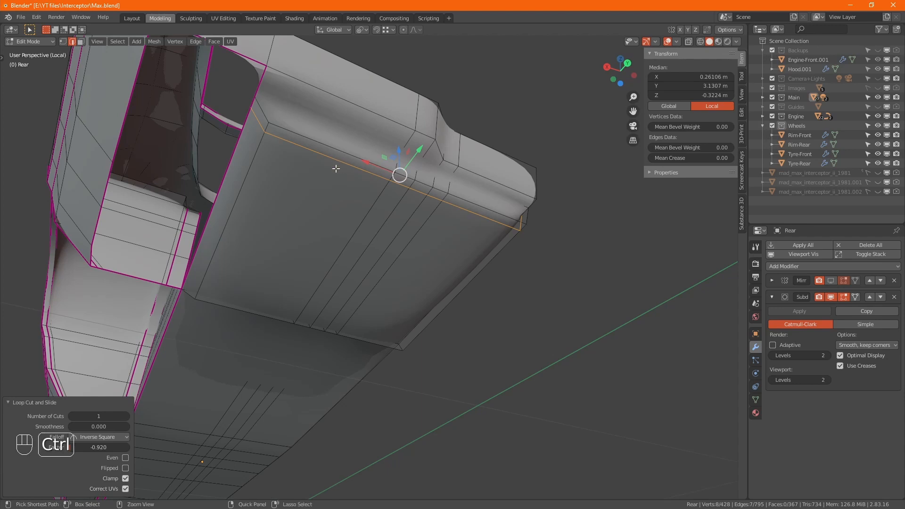
key("ctrl+r")
left_click(334, 168)
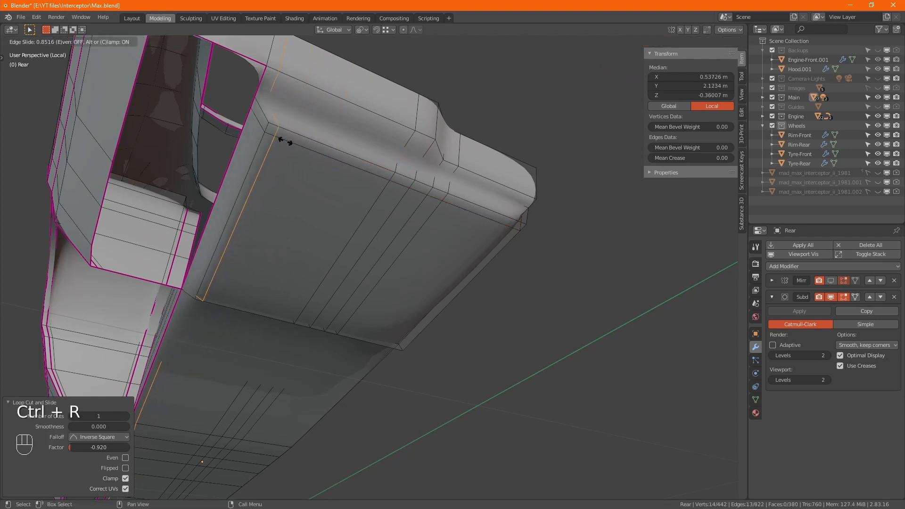
left_click(285, 142)
key("ctrl")
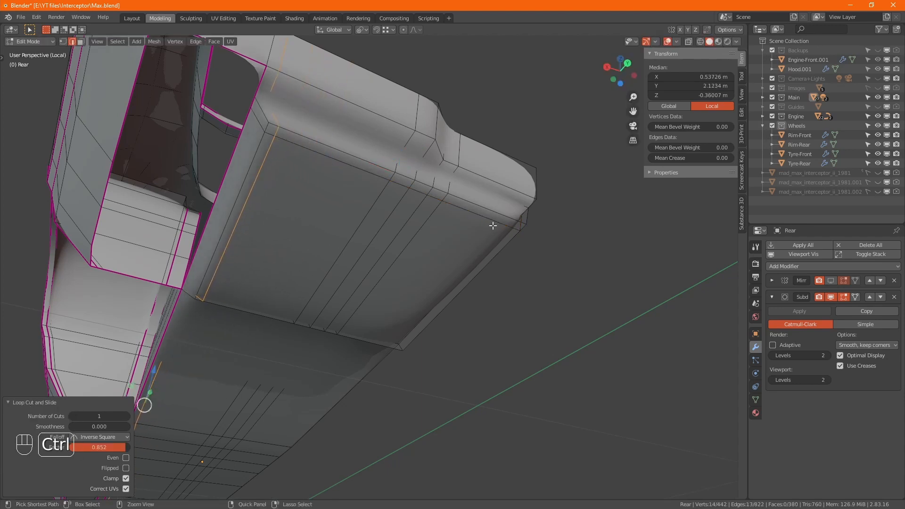
- Enable the Mirror modifier's viewport display and check the block's centre seam in Object Mode with X-ray on
left_click(832, 282)
middle_click_drag(521, 263, 448, 218, "alt")
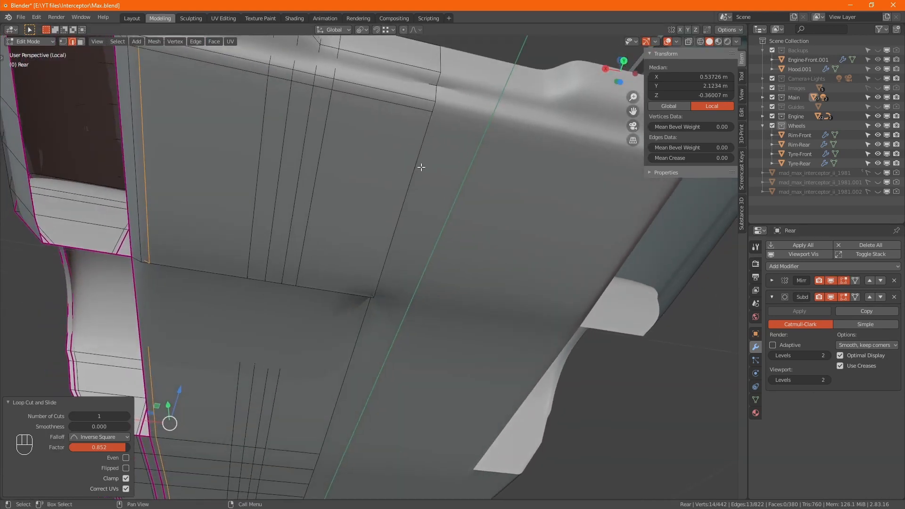
key("Tab")
key("alt+z")
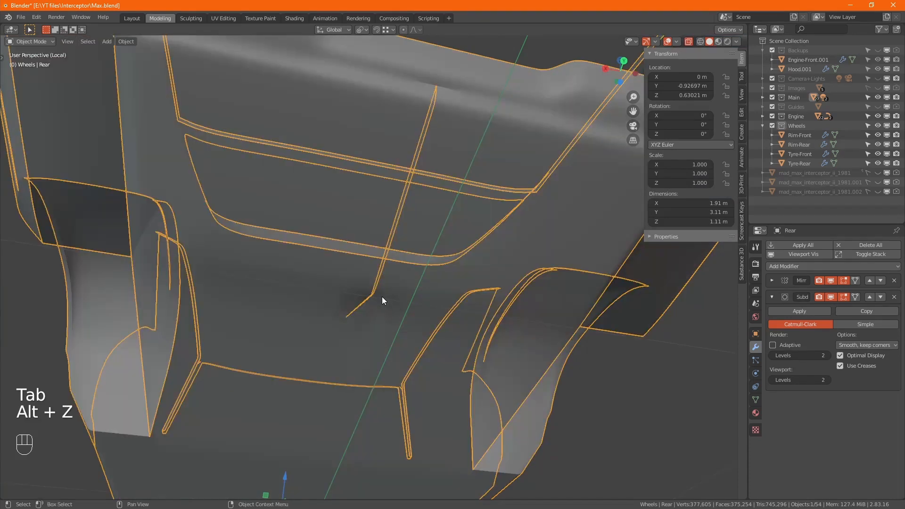
middle_click_drag(420, 280, 438, 242, "alt")
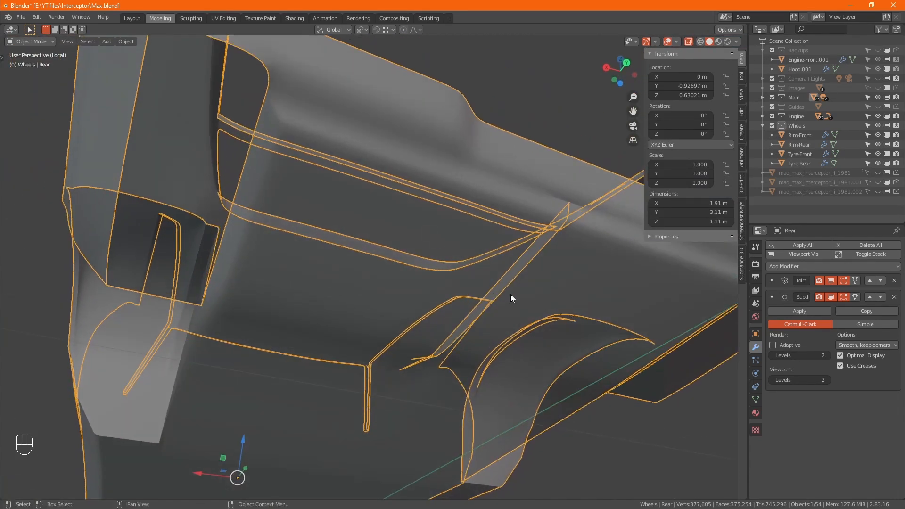
middle_click_drag(510, 294, 439, 202)
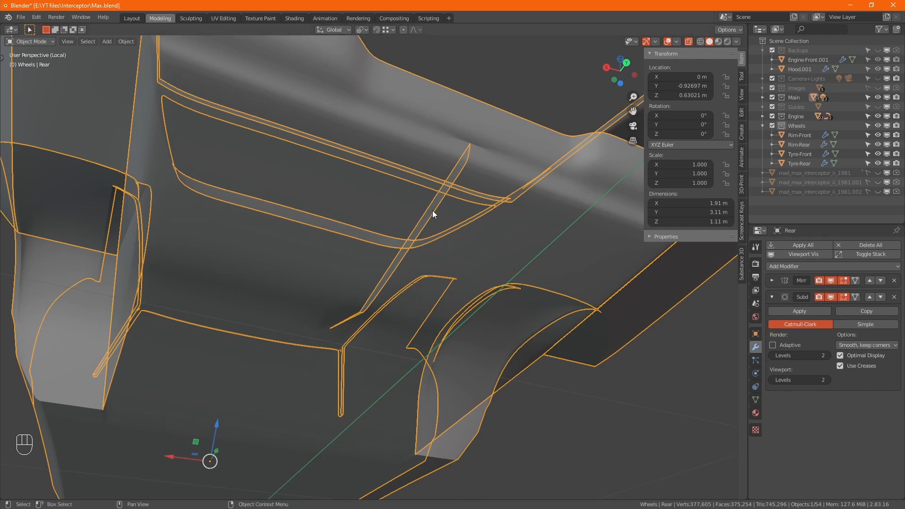
- Delete the two interior faces on the block's mirror centre line, and turn X-ray off in Object Mode
key("Tab")
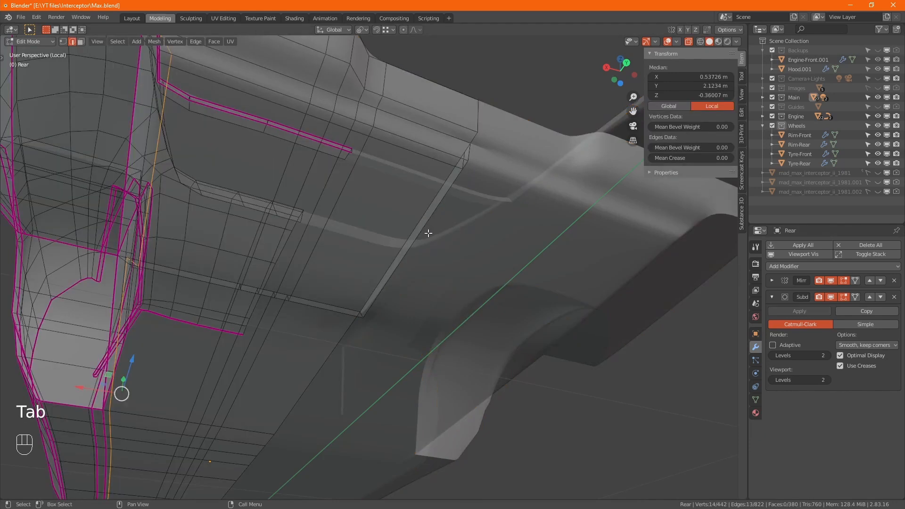
key("3")
left_click(404, 246)
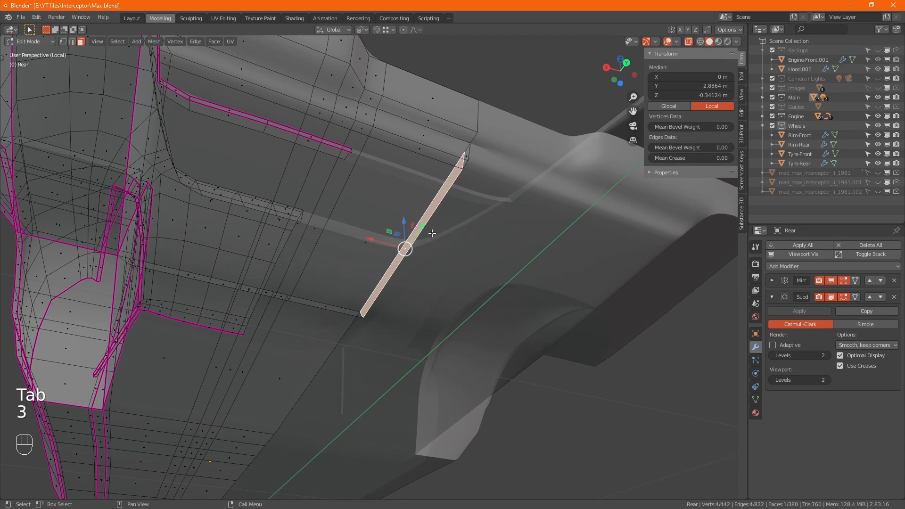
right_click(462, 152, "shift")
key("x")
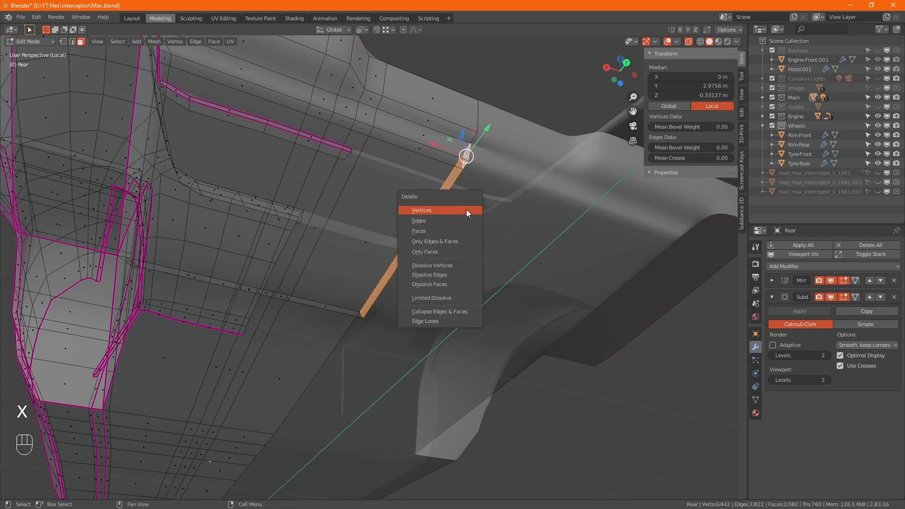
left_click(465, 209)
key("Tab")
key("alt+z")
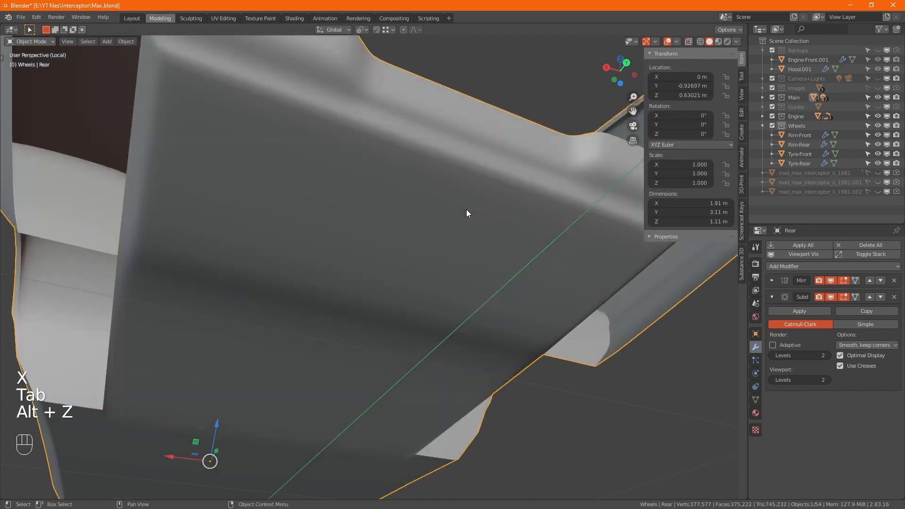
- Exit local view to show the whole car and clear the object selection
left_click_drag(465, 209, 448, 359, "alt")
key("KP_Divide")
left_click(454, 392)
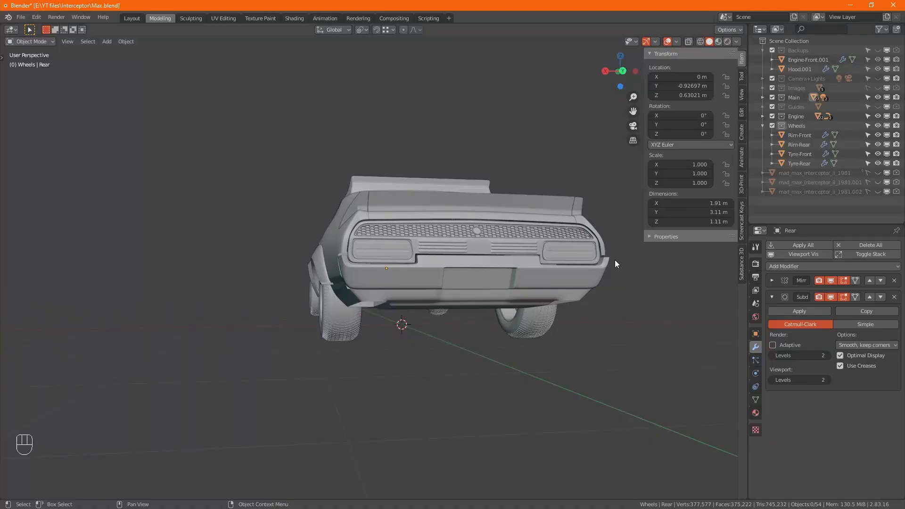
- Select all bottom faces of the Rear object's underside block and lower them about 0.032 m along Z
middle_click_drag(614, 259, 482, 237, "alt")
left_click(482, 237)
key("Tab")
scroll(443, 254, "up", 8)
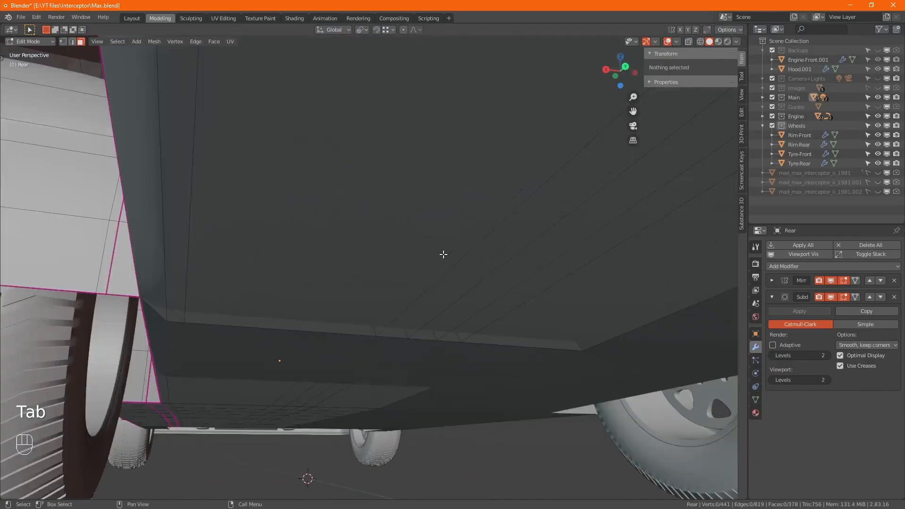
scroll(443, 254, "down", 4)
key("3")
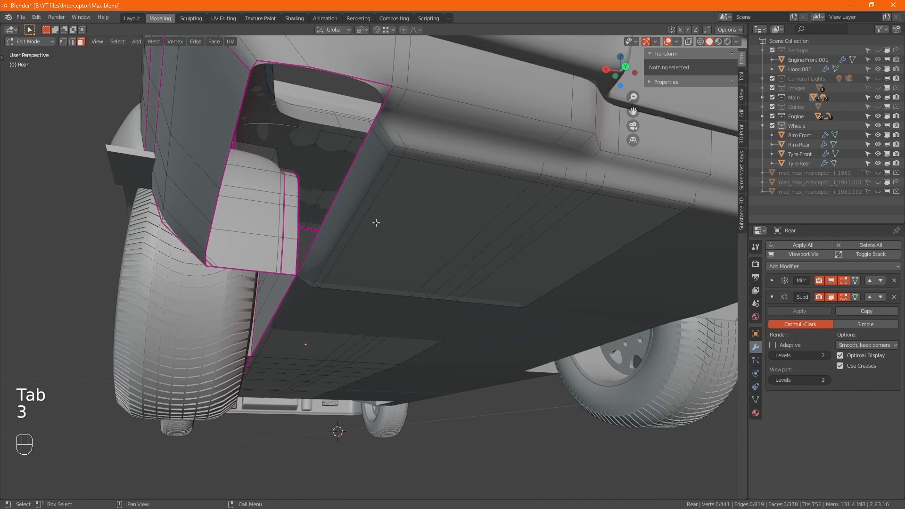
left_click(362, 206)
left_click(544, 253, "ctrl")
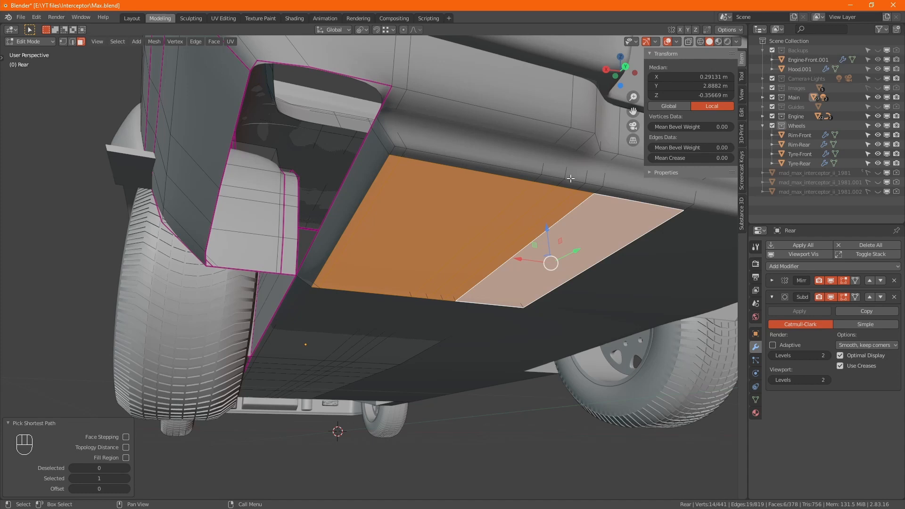
left_click(612, 192, "ctrl")
left_click(403, 148, "ctrl")
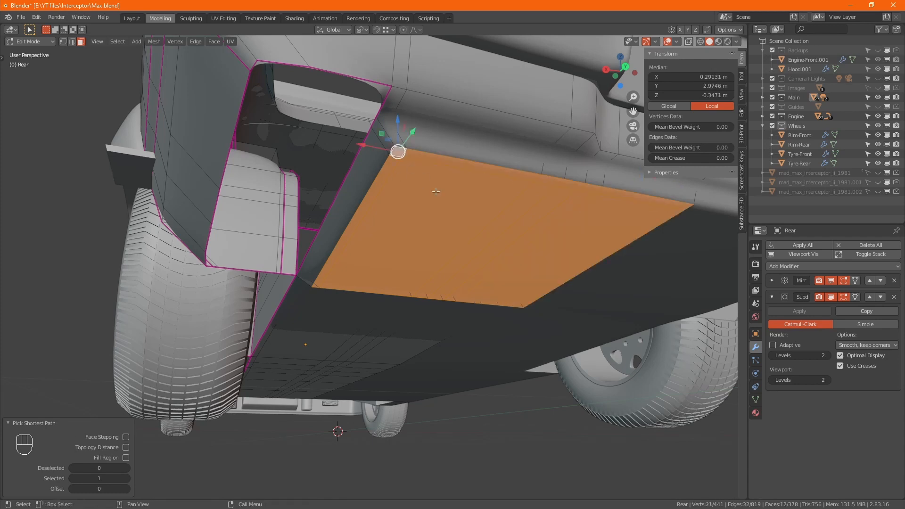
left_click_drag(397, 125, 398, 148)
middle_click_drag(382, 212, 443, 261)
key("Tab")
key("Tab")
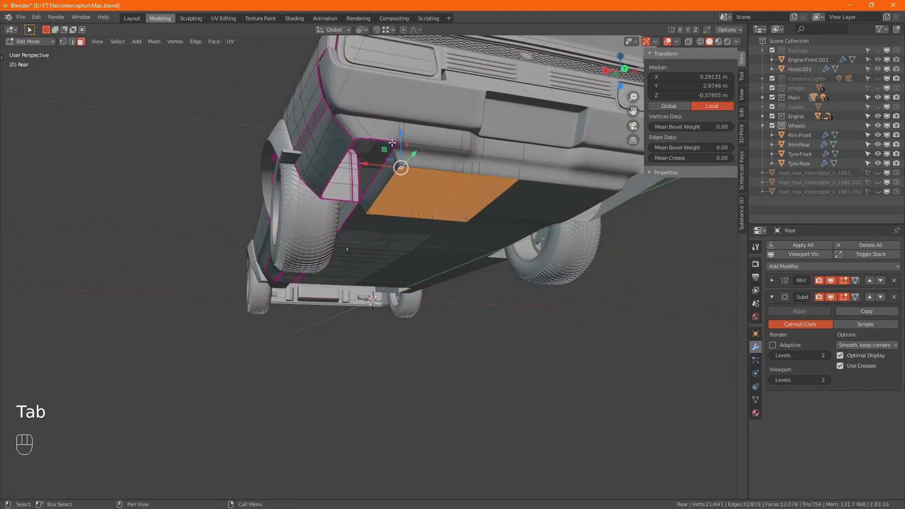
- Add a short loop cut in the rear lower panel beside the side opening's inner corner, with Even and Flipped on, at a factor of about -0.675
scroll(448, 178, "up", 5)
middle_click_drag(448, 178, 384, 156, "alt")
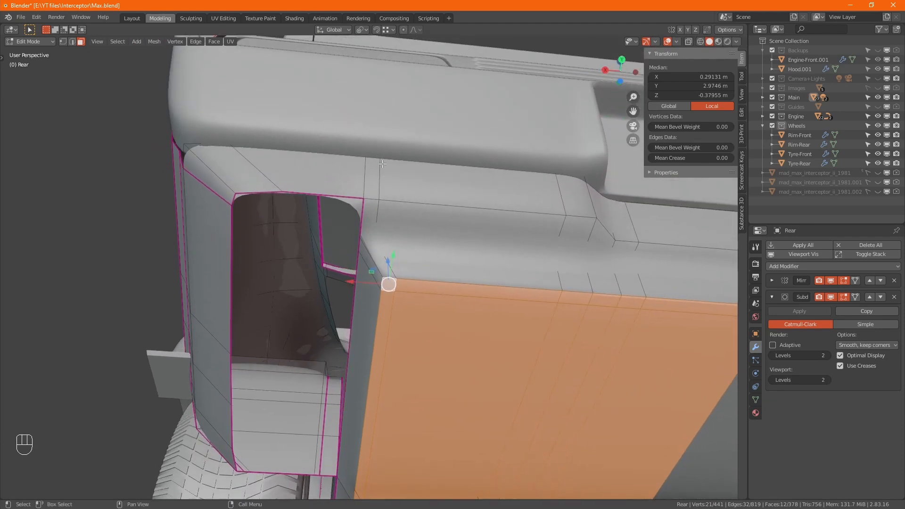
key("ctrl")
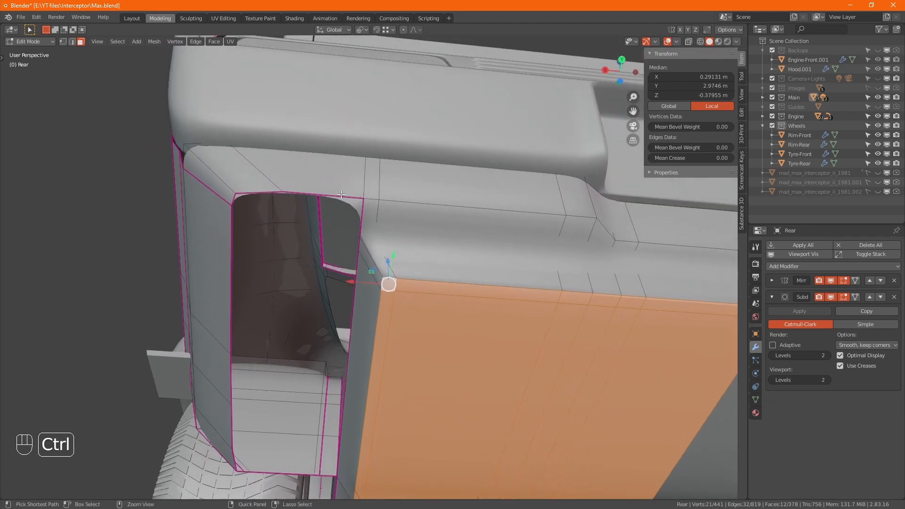
key("ctrl+r")
left_click(341, 194)
key("e")
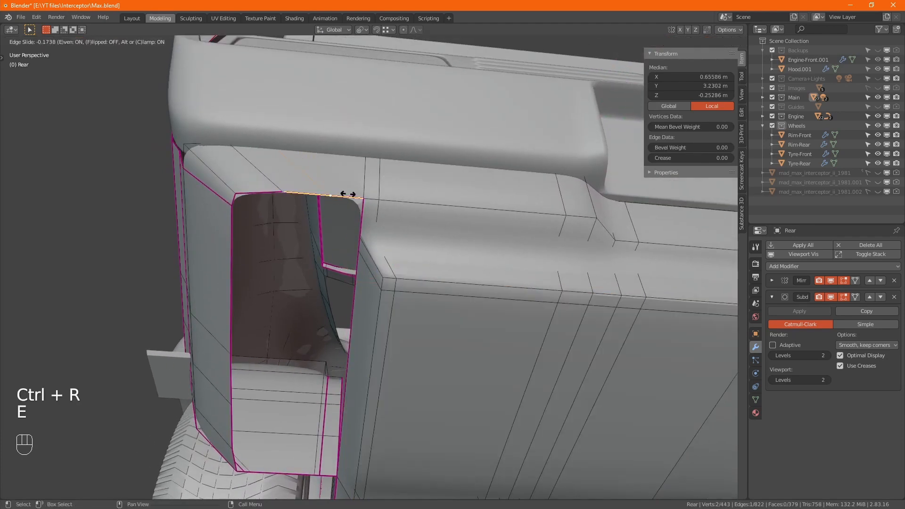
key("f")
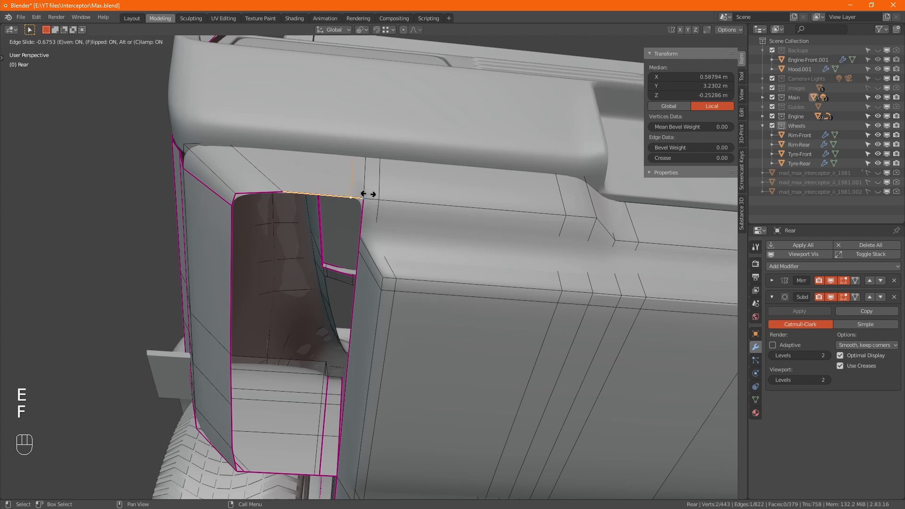
left_click(368, 194)
- Add an Even loop cut just below the rear panel's lower crease, at a factor of about 0.376
key("ctrl+r")
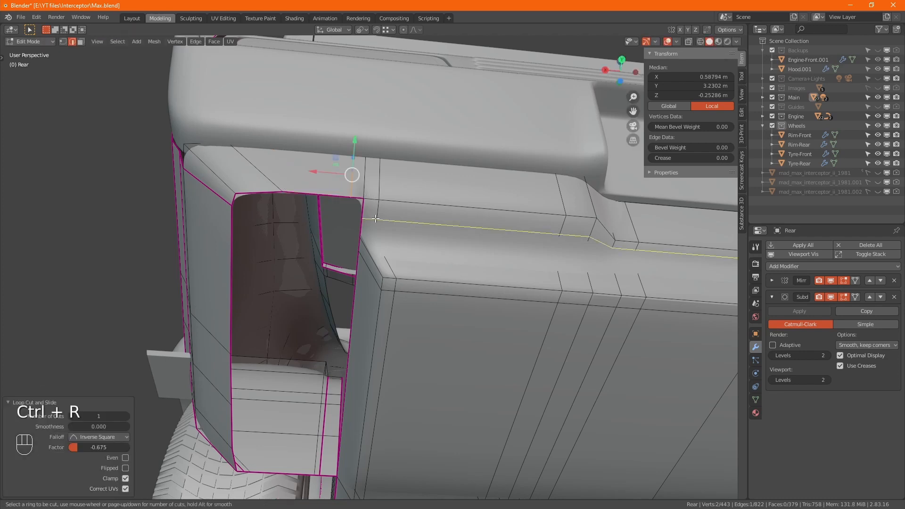
left_click(375, 219)
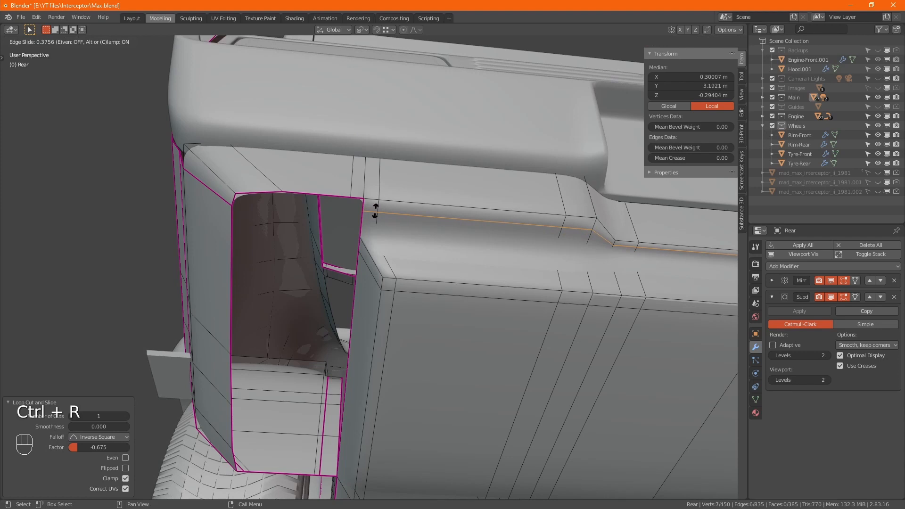
key("e")
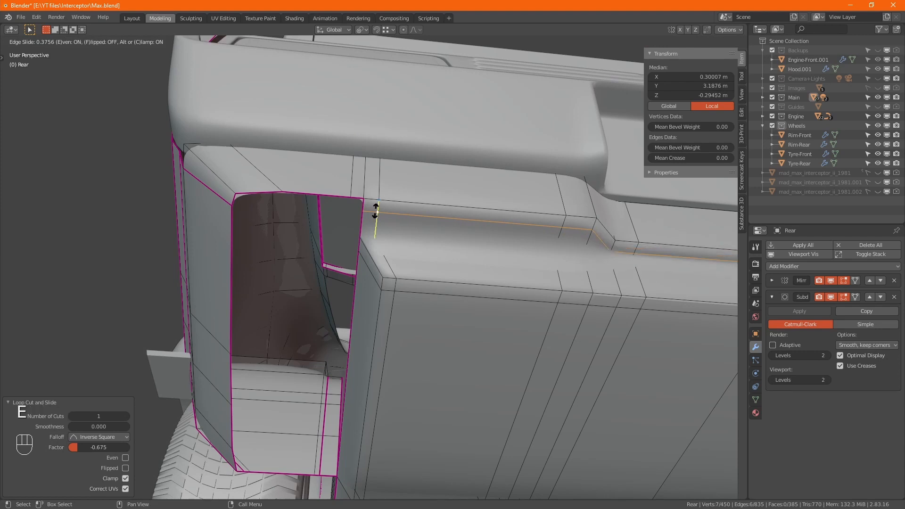
left_click(376, 210)
- Inspect the smoothed rear underside in Object Mode and view the Rear mesh's normals settings
key("Tab")
left_click_drag(426, 233, 326, 280, "alt")
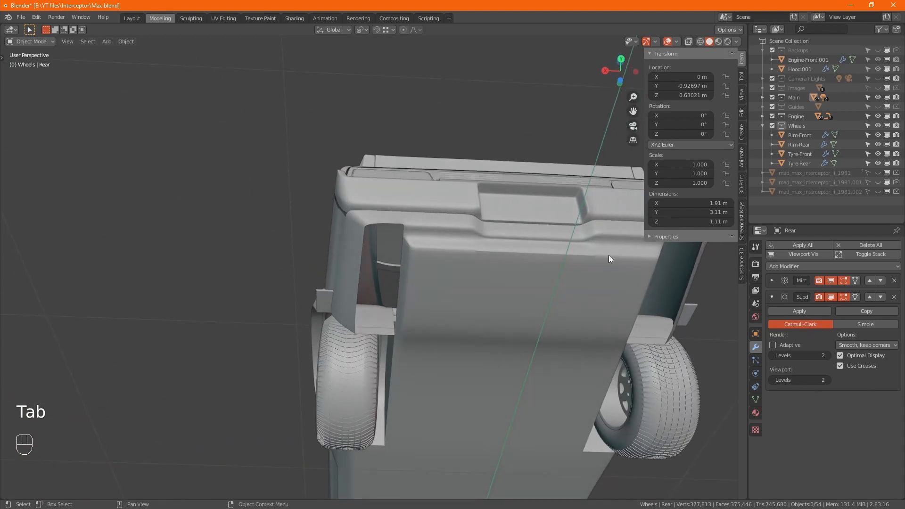
scroll(557, 261, "up", 3)
scroll(557, 261, "up", 3)
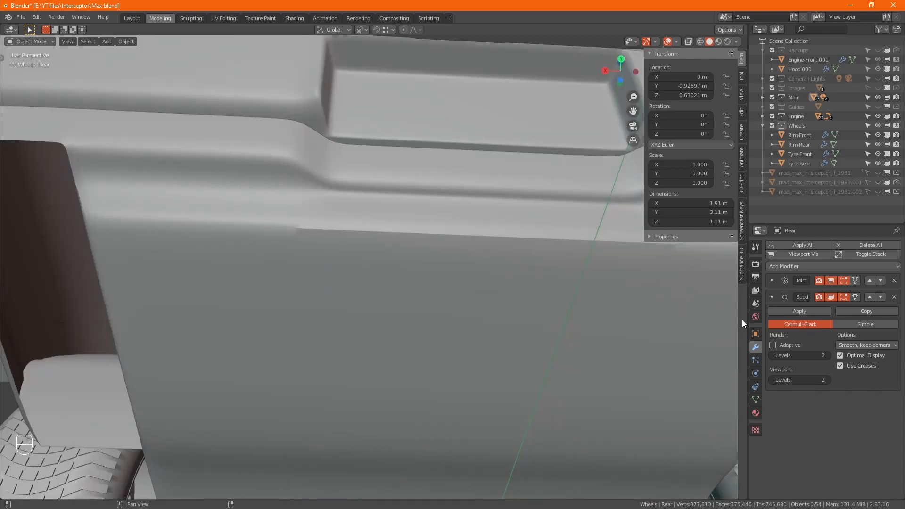
left_click(755, 400)
scroll(434, 284, "down", 5)
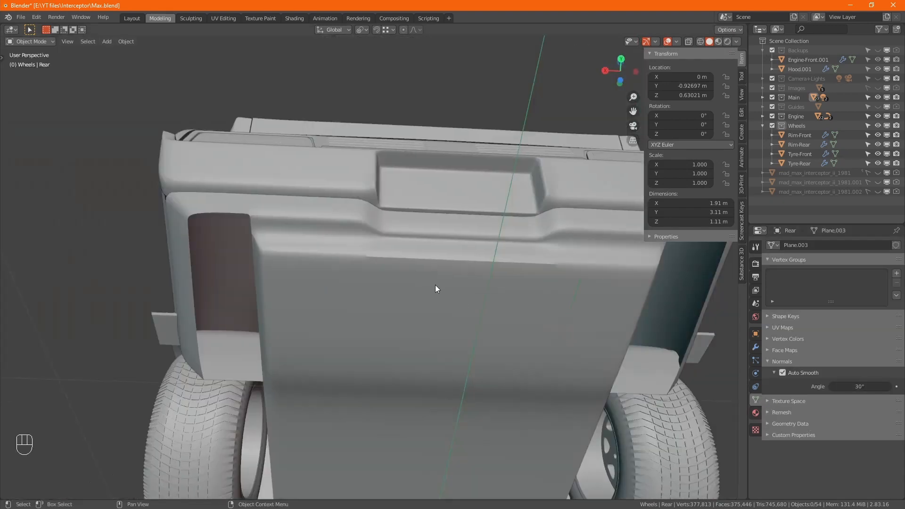
- Edge slide the block's supporting edge run on the underside slightly away from its rear lower edge, by a factor of about -0.02
key("Tab")
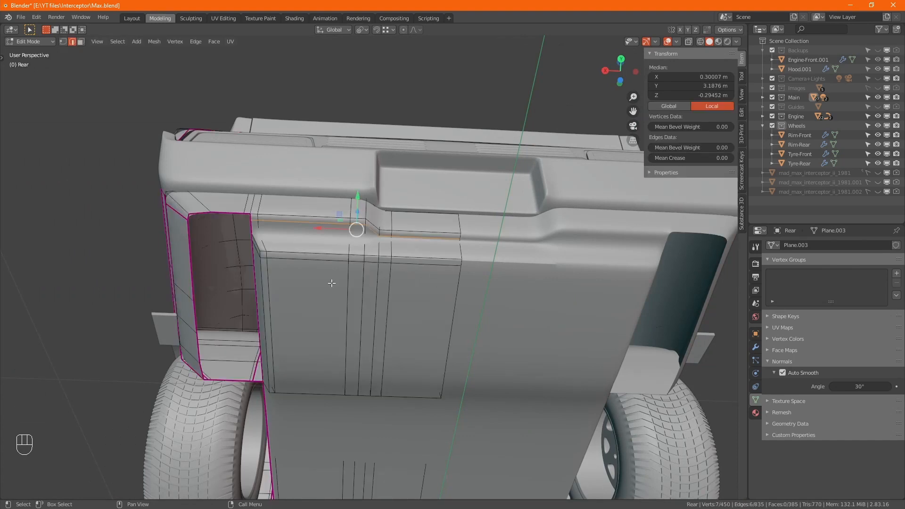
key("1")
left_click(260, 257)
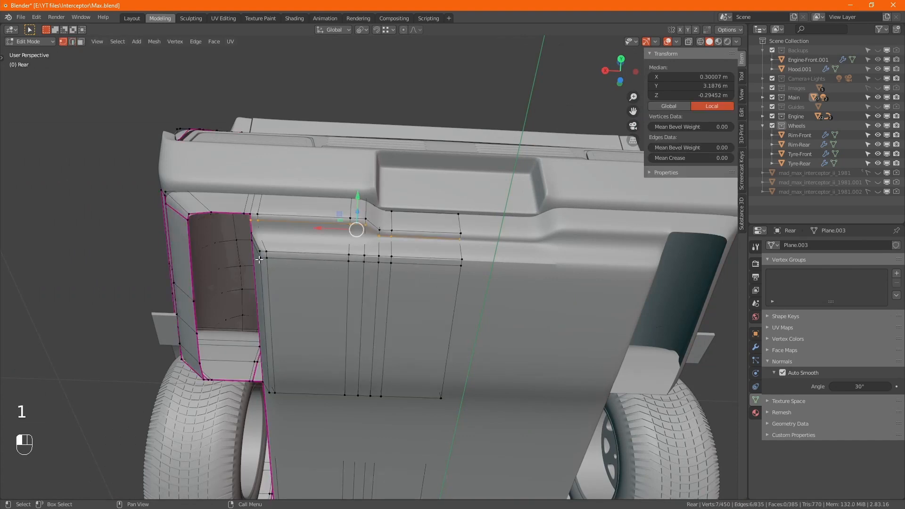
left_click(457, 268, "ctrl")
key("g")
key("g")
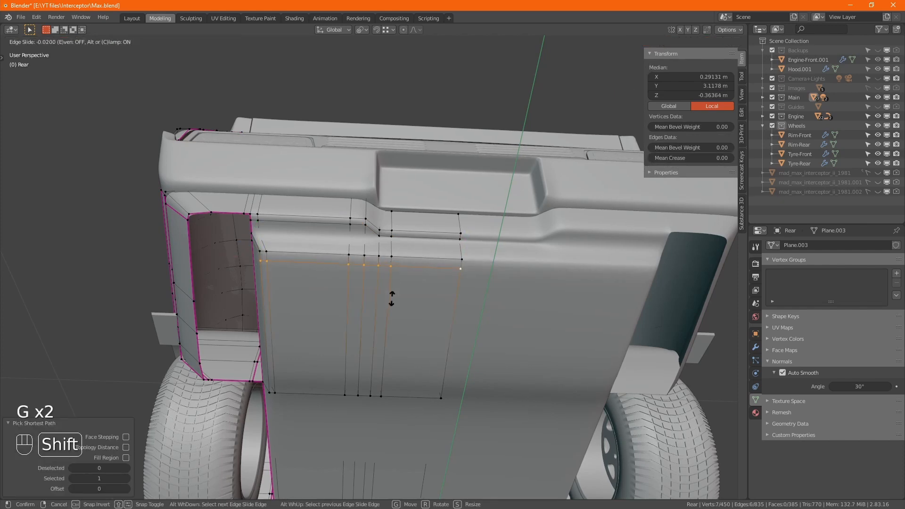
left_click(392, 302)
- Edge slide the full edge run along the block's rear lower edge slightly toward the supporting run on the underside
left_click(259, 250)
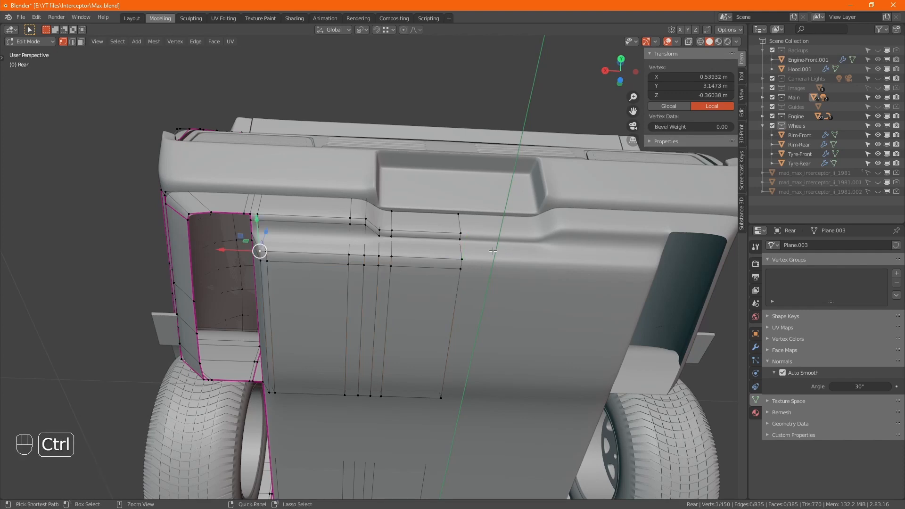
left_click(457, 260, "ctrl")
key("g")
key("g")
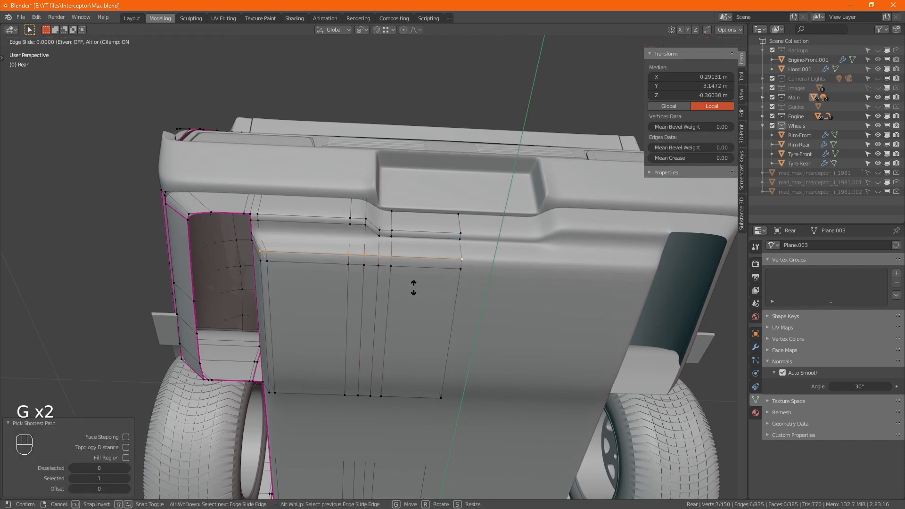
left_click(411, 329)
- Check the body in Object Mode, then select the rear rims and tyres in right side view and lower them slightly along Z
key("Tab")
scroll(411, 325, "down", 5)
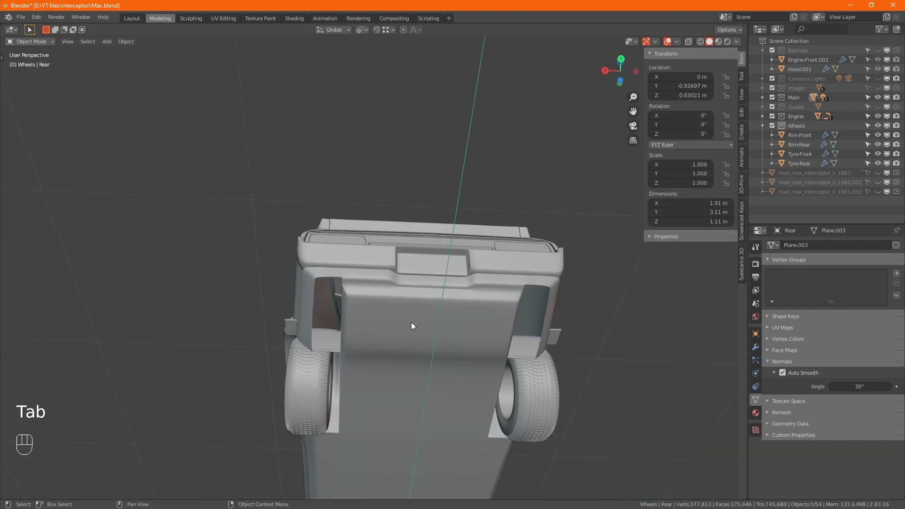
middle_click_drag(411, 321, 425, 385, "alt")
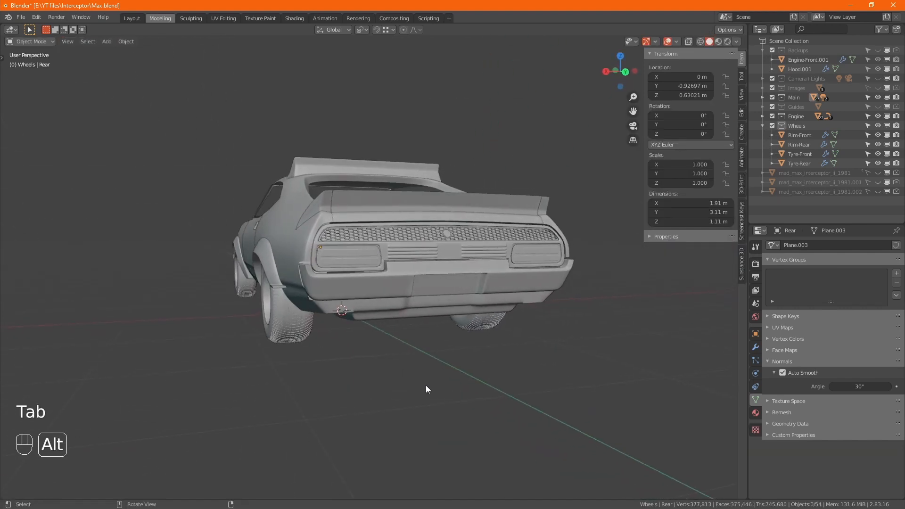
middle_click_drag(412, 305, 237, 175, "alt")
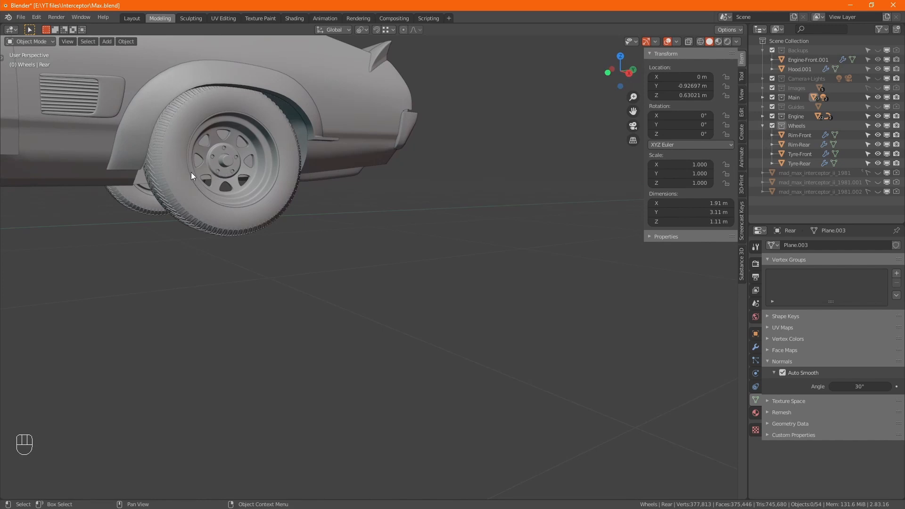
middle_click_drag(392, 215, 260, 198, "alt")
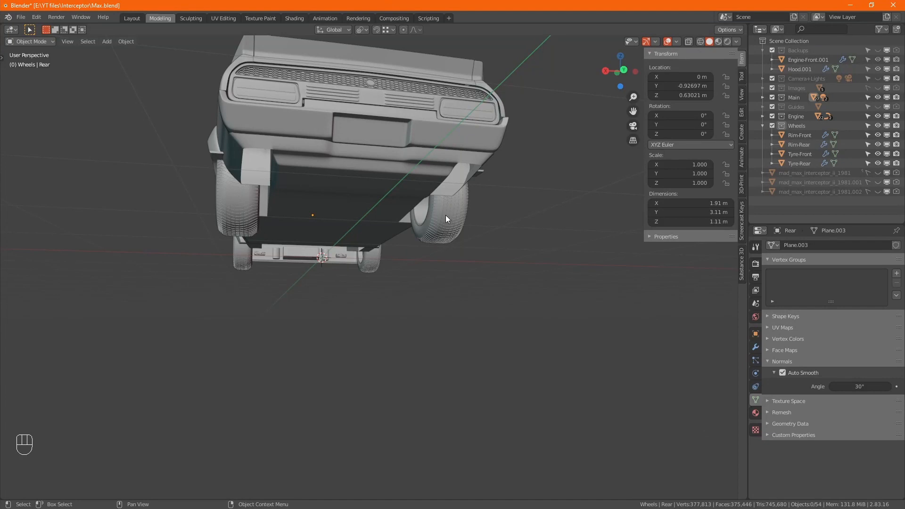
key("KP_3")
middle_click_drag(517, 214, 406, 242)
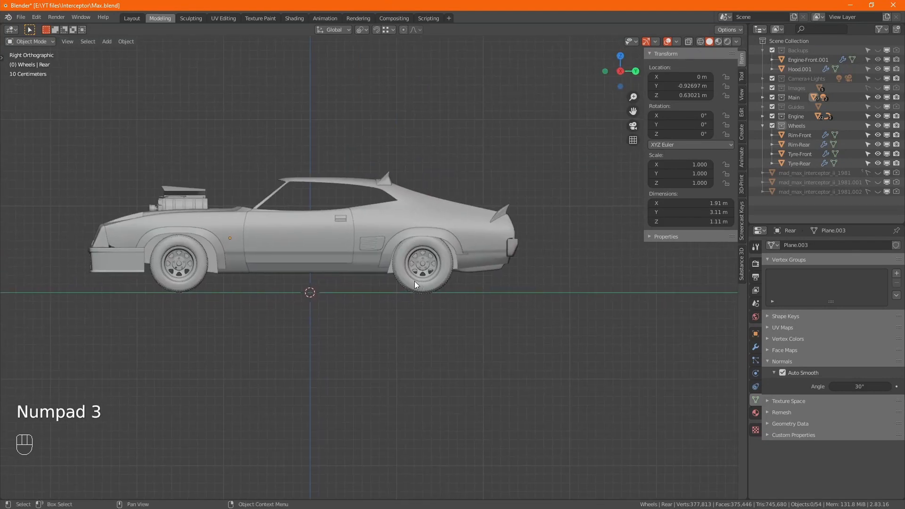
left_click_drag(382, 319, 446, 277)
scroll(408, 259, "up", 1)
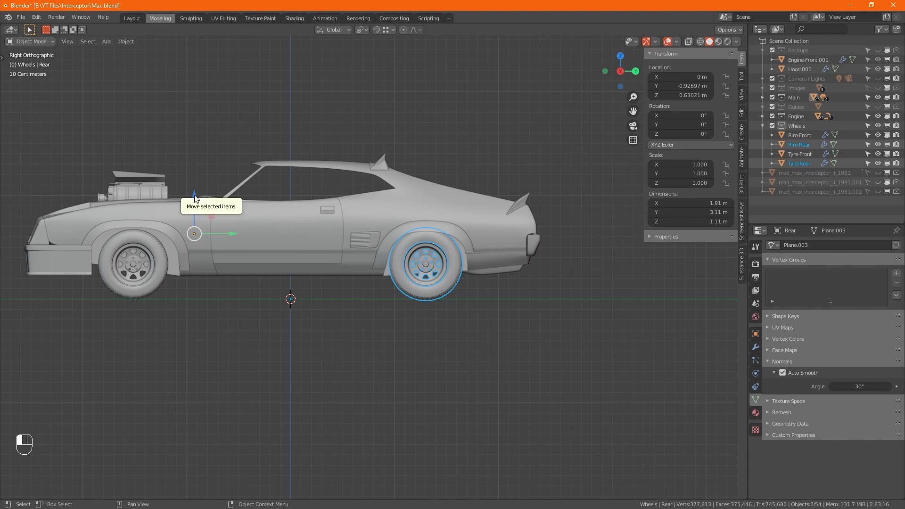
left_click_drag(194, 198, 201, 209)
- Enter Edit Mode on the Rear body, turn off its Subdivision modifier's viewport display and isolate the mesh in local view
mouse_move(389, 220)
left_mouse_down("alt")
mouse_move(473, 270)
mouse_move(397, 267)
mouse_move(389, 278)
mouse_move(397, 245)
mouse_move(468, 214)
mouse_move(386, 236)
left_mouse_up("alt")
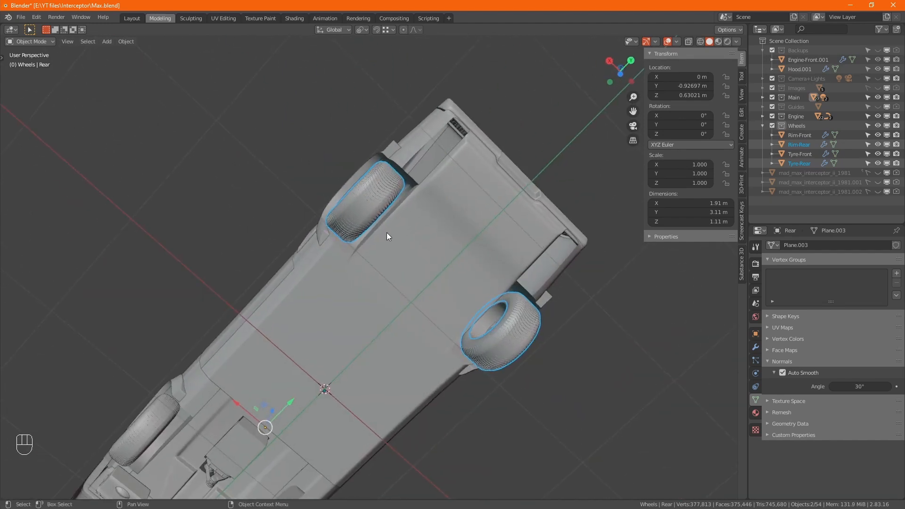
left_click(411, 231)
key("Tab")
scroll(373, 256, "up", 5)
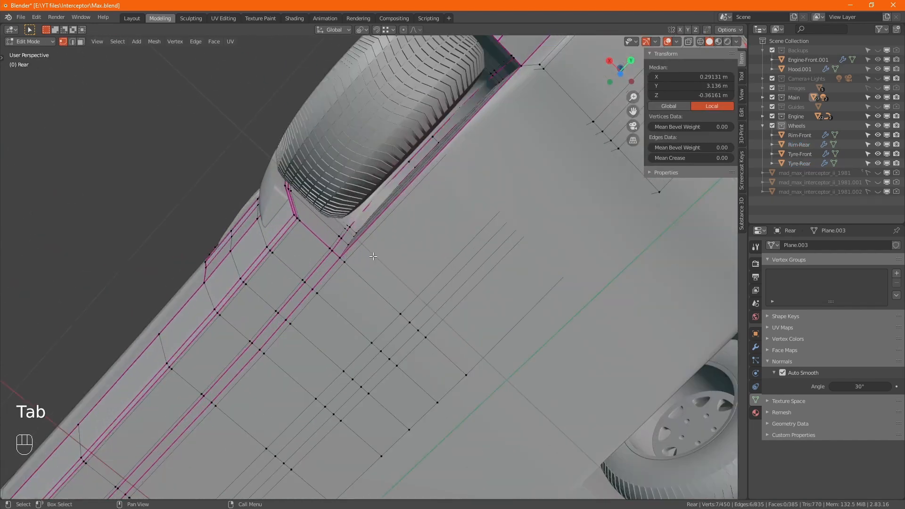
scroll(373, 256, "up", 2)
left_click_drag(373, 256, 405, 248, "alt")
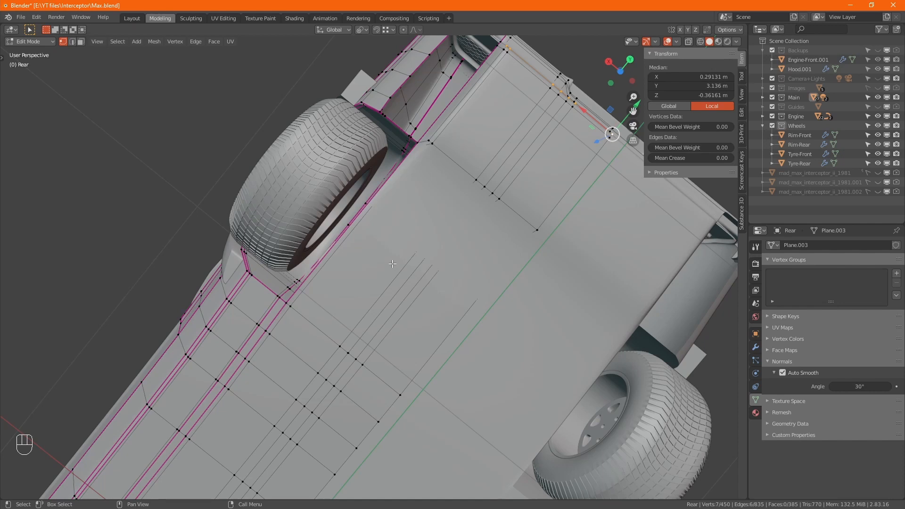
mouse_move(405, 262)
left_mouse_down("alt")
mouse_move(384, 256)
mouse_move(392, 250)
left_mouse_up("alt")
left_click(755, 346)
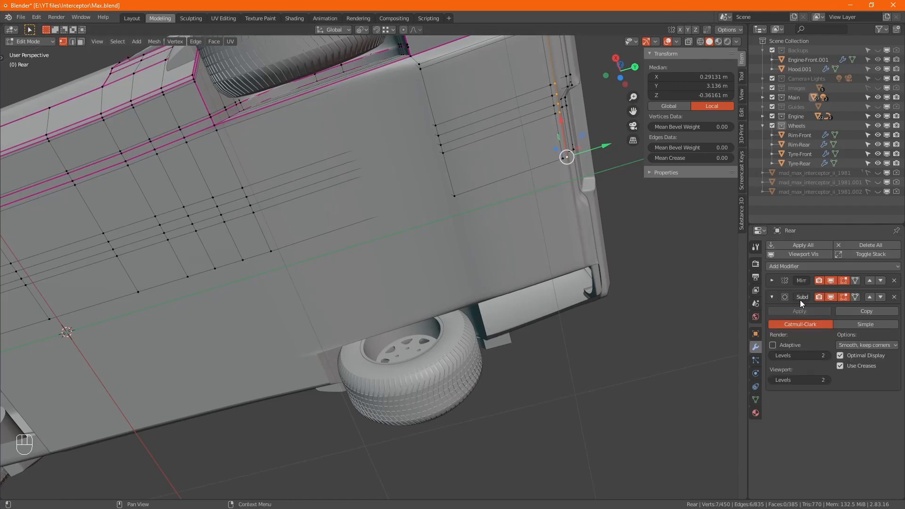
middle_click_drag(375, 113, 359, 218)
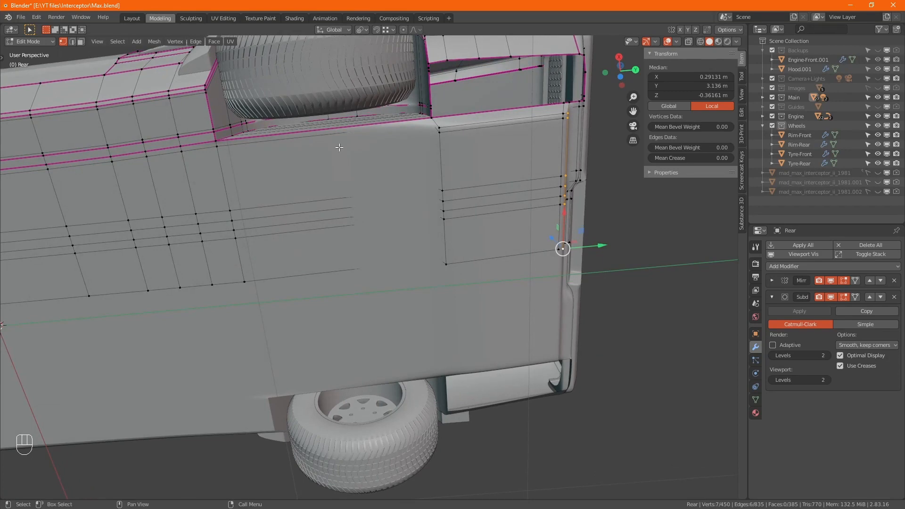
left_click(830, 297)
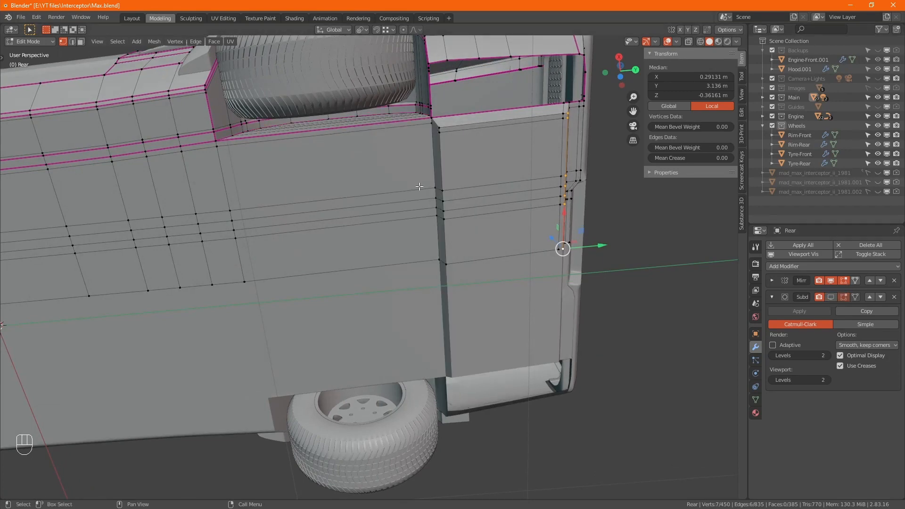
key("KP_Divide")
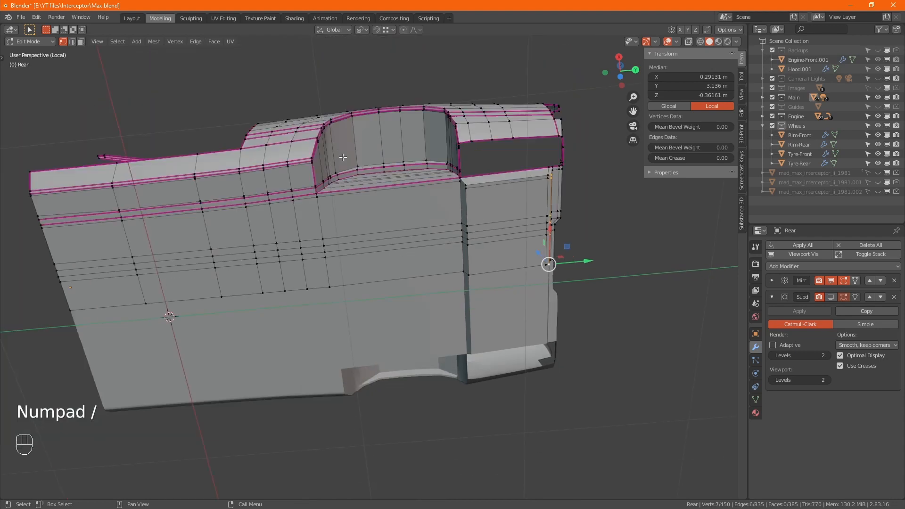
middle_click_drag(464, 207, 467, 209, "alt")
scroll(424, 220, "up", 4)
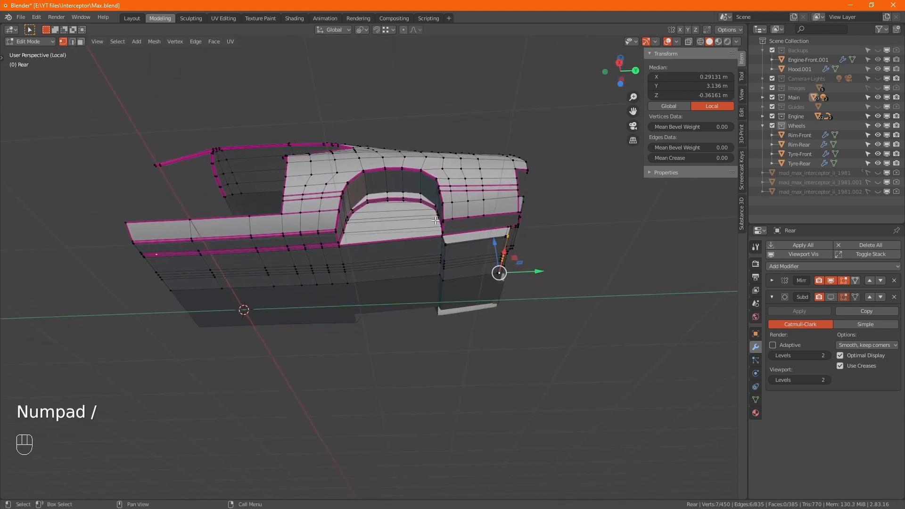
key("ctrl")
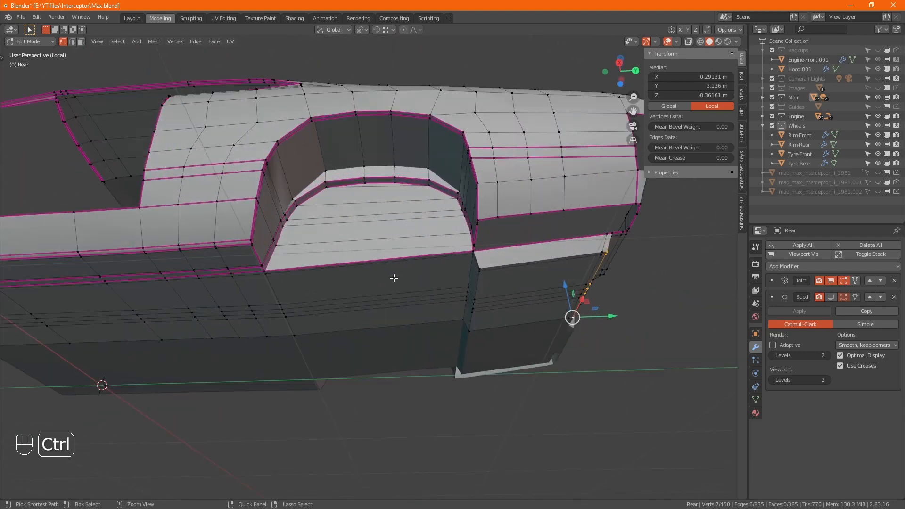
key("ctrl+r")
right_click(377, 262)
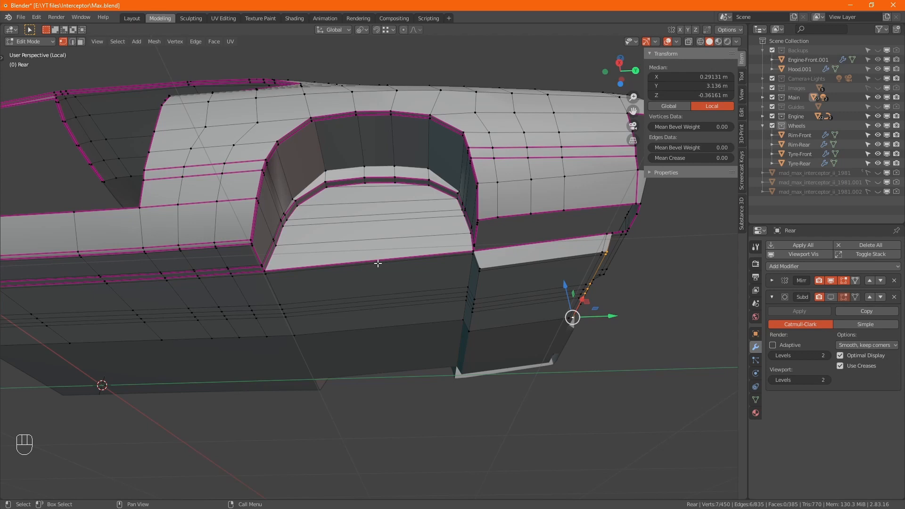
- Hide the narrow face between the rear wheel well's creased upper rim and the light inner panel
key("3")
left_click(380, 186)
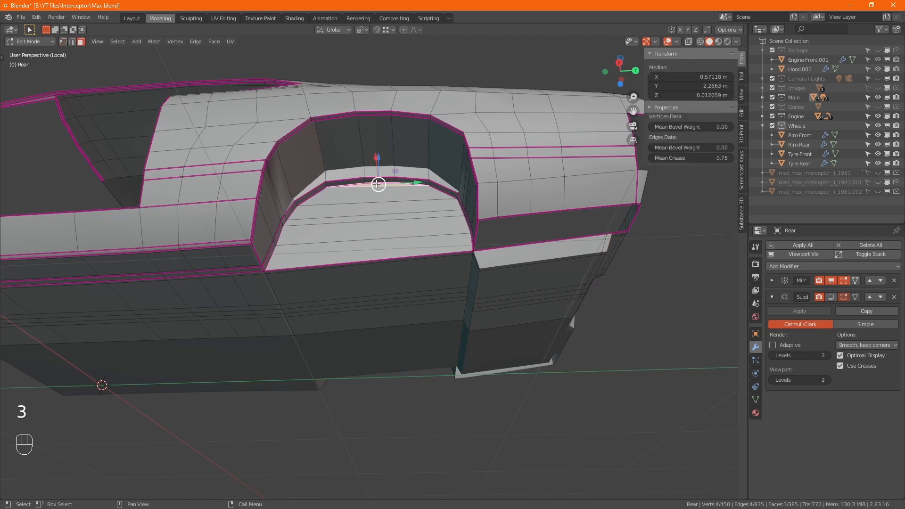
key("h")
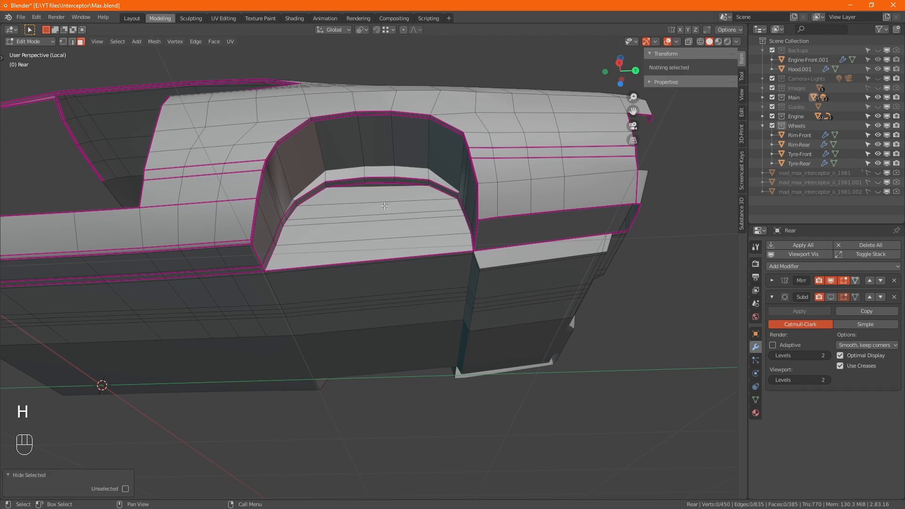
- Add a loop cut across the wheel well's inner panel at factor -0.031 and bevel it into two loops with a 0.0879 m offset
key("ctrl+r")
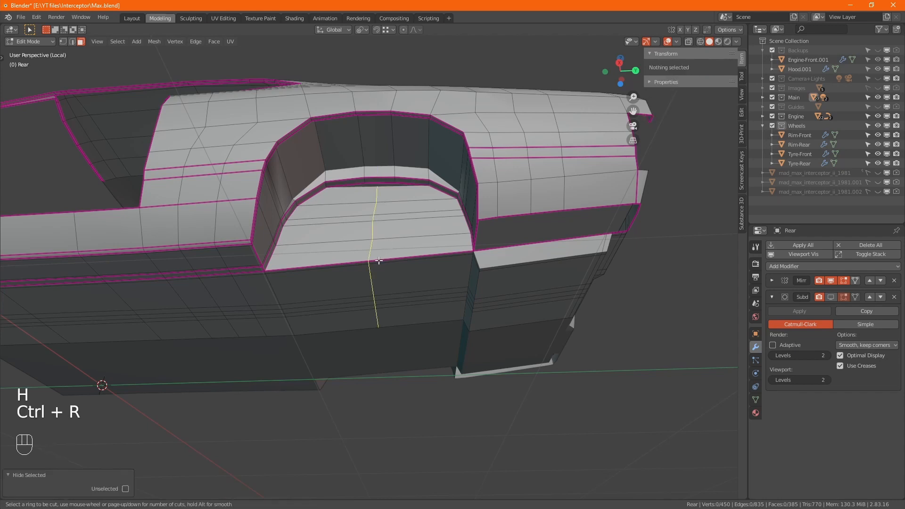
left_click(378, 260)
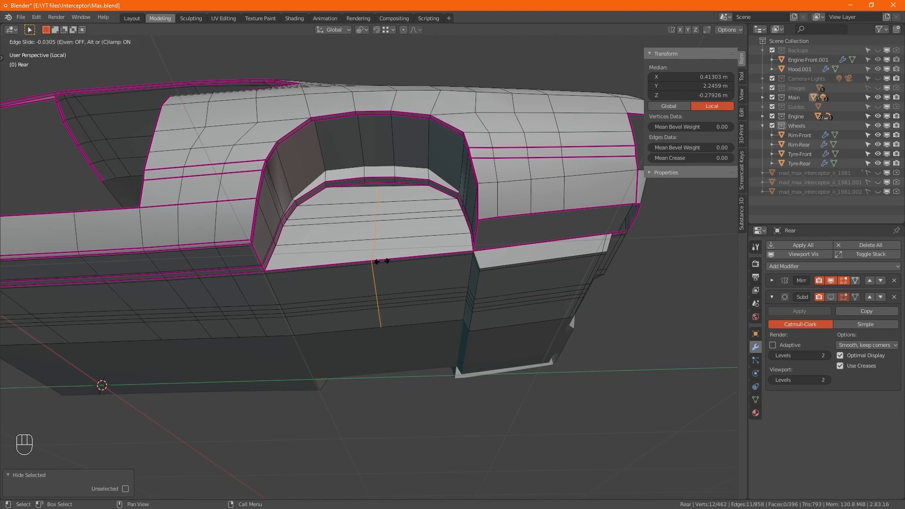
left_click(381, 261)
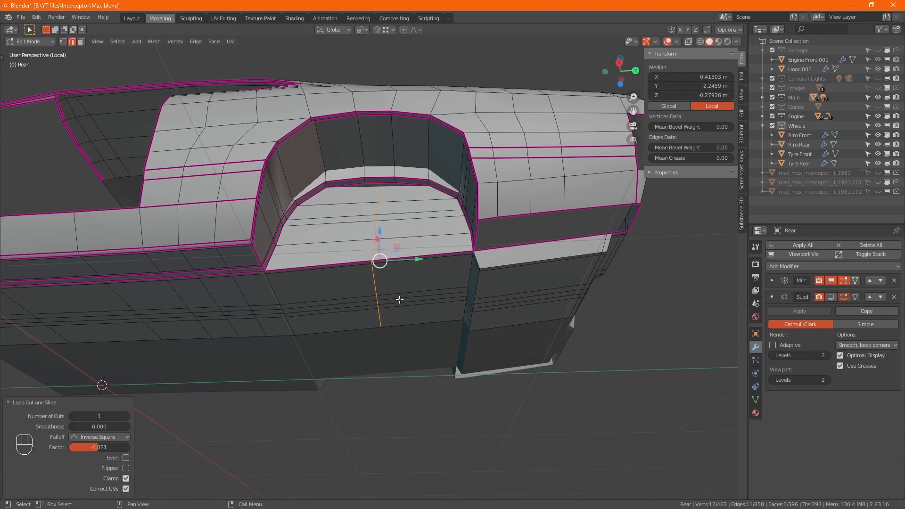
key("ctrl+b")
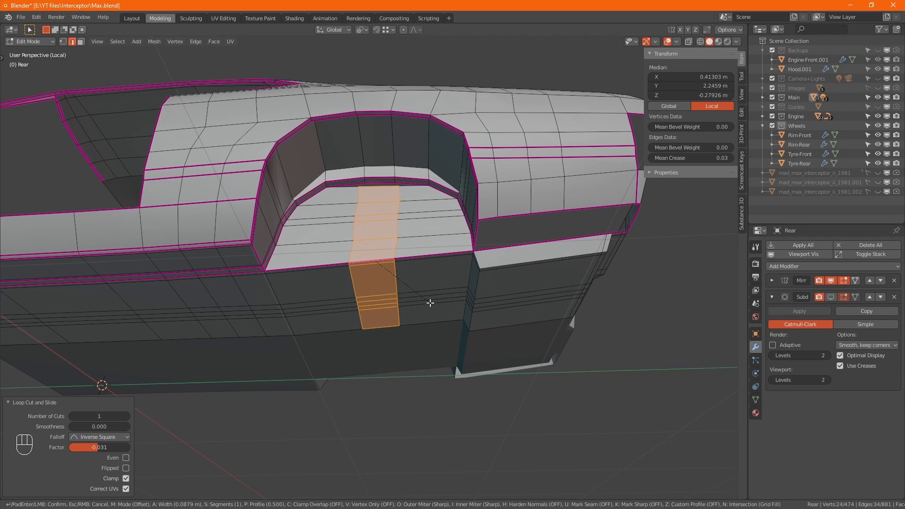
left_click(430, 303)
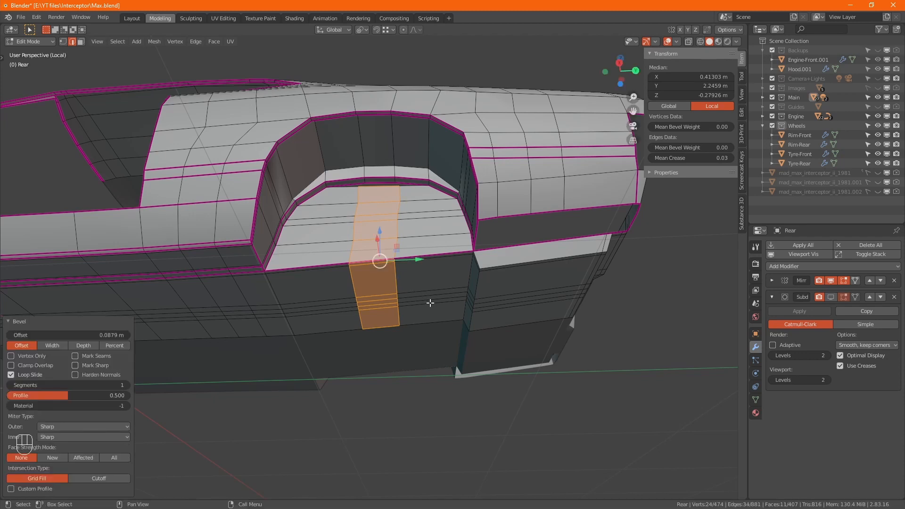
- Reveal the hidden narrow face at the top of the wheel well's inner panel and delete it
key("2")
left_click(362, 274, "alt+shift")
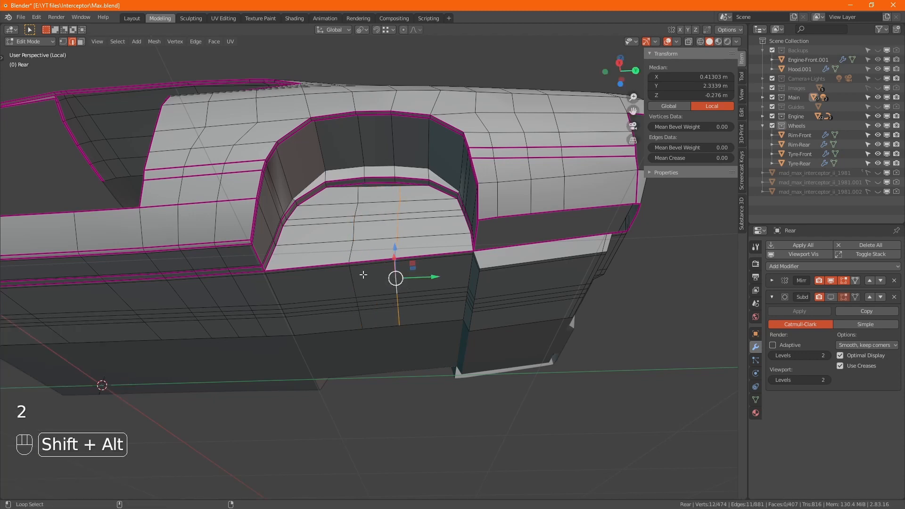
left_click(350, 277, "alt+shift")
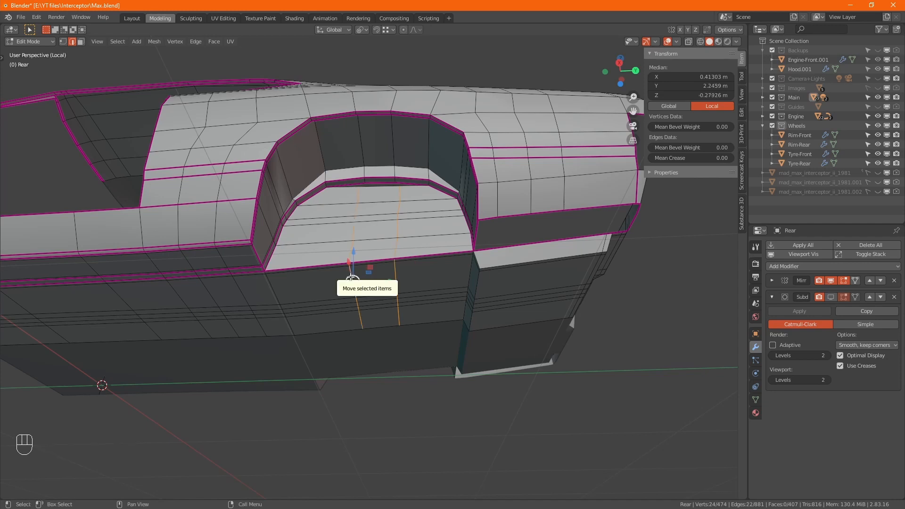
key("alt+h")
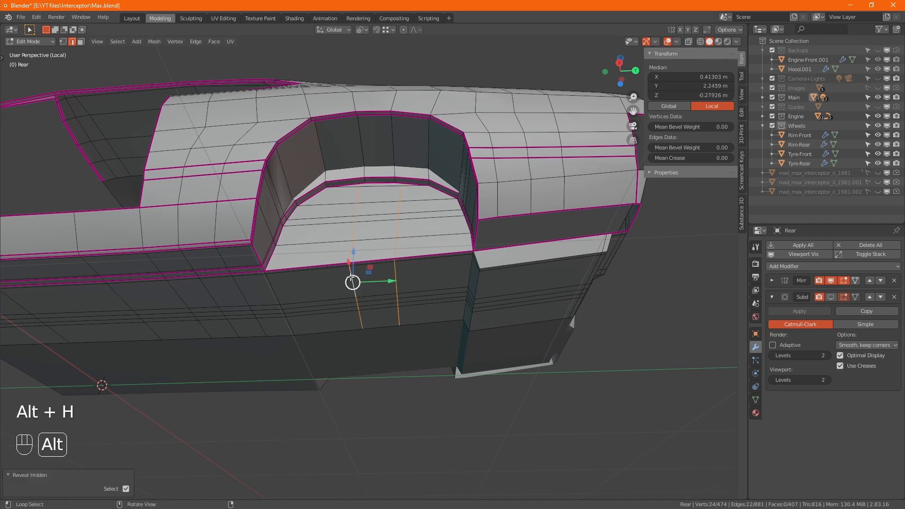
key("3")
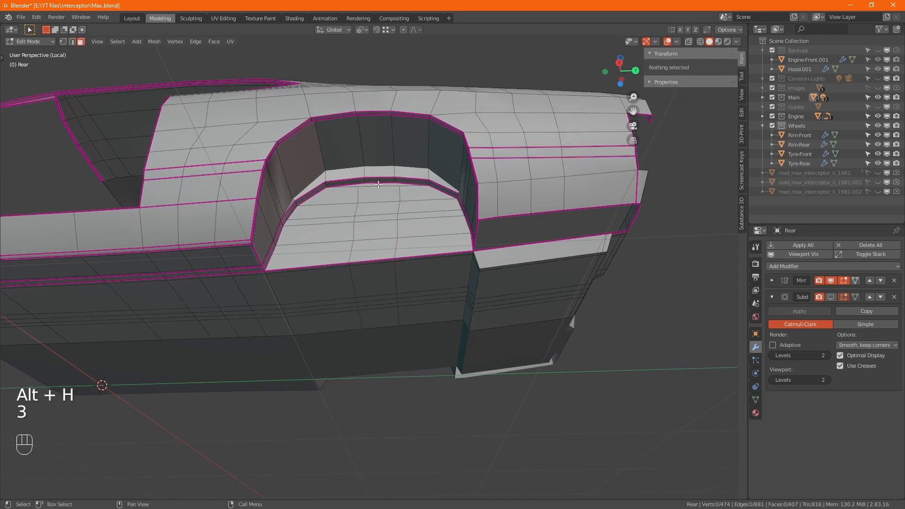
left_click(377, 184)
key("x")
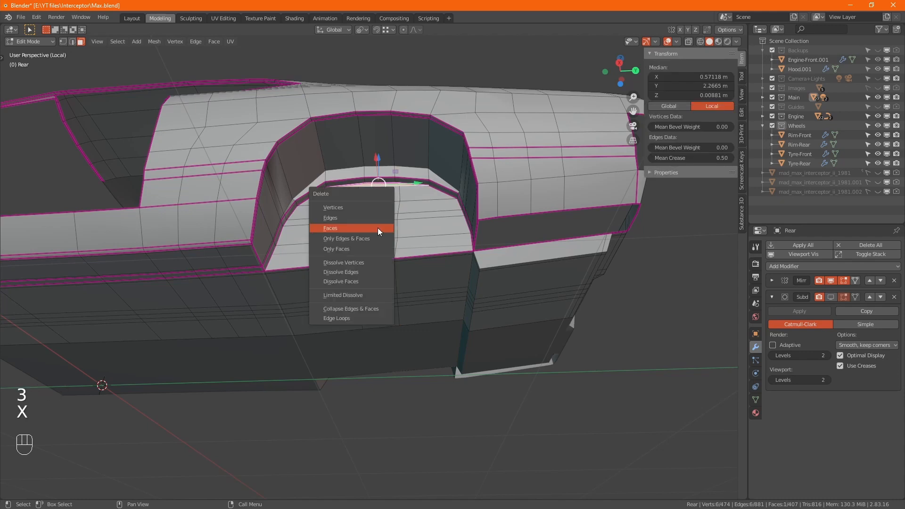
left_click(377, 228)
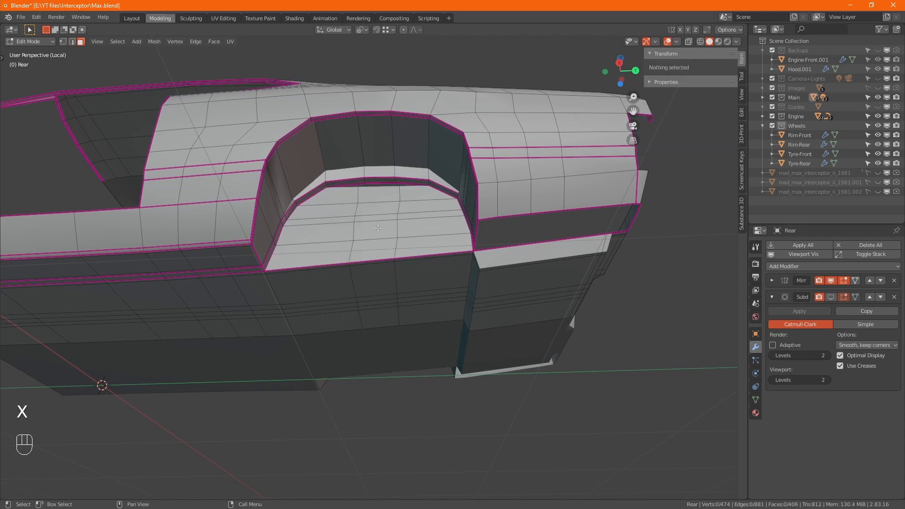
- Snap the two new loop vertices on the inner panel's upper edge onto the matching vertices of the wheel well rim
scroll(366, 183, "up", 8)
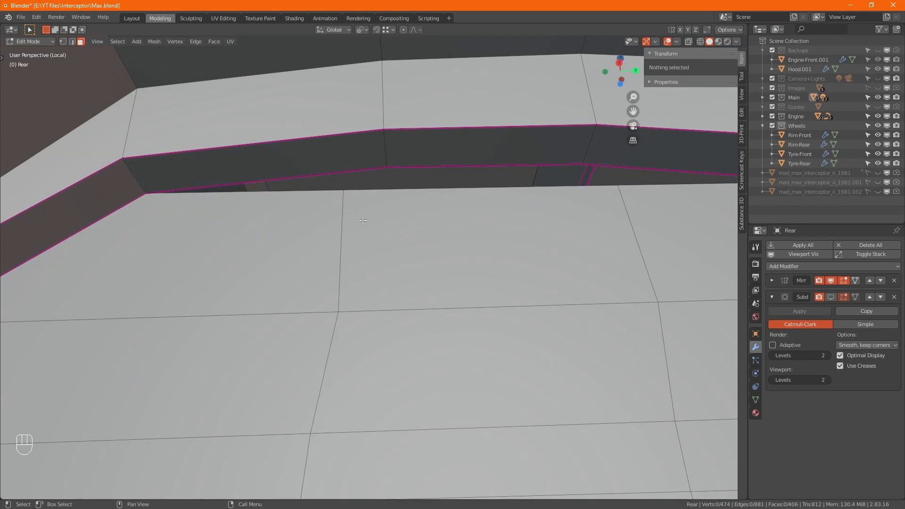
scroll(362, 220, "down", 5)
key("1")
left_click(354, 206)
left_click_drag(354, 206, 375, 198)
left_click(464, 206)
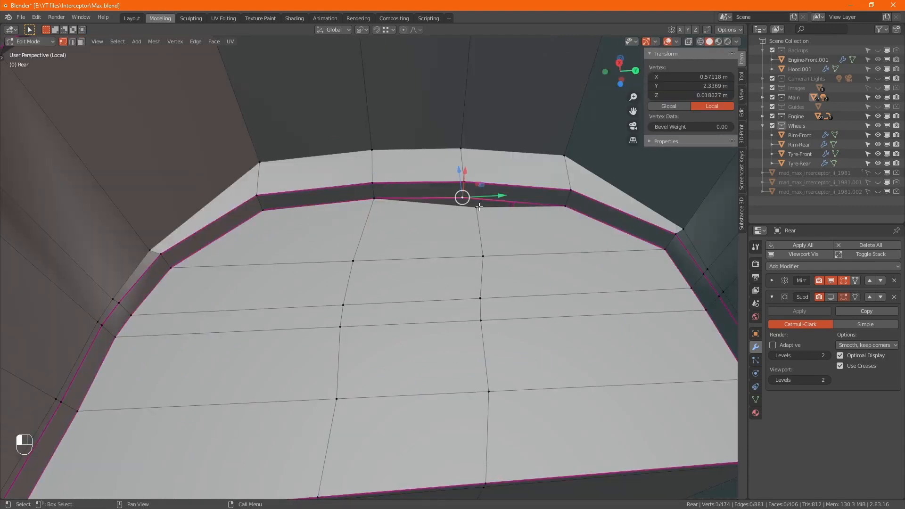
left_click_drag(477, 207, 451, 206, "ctrl")
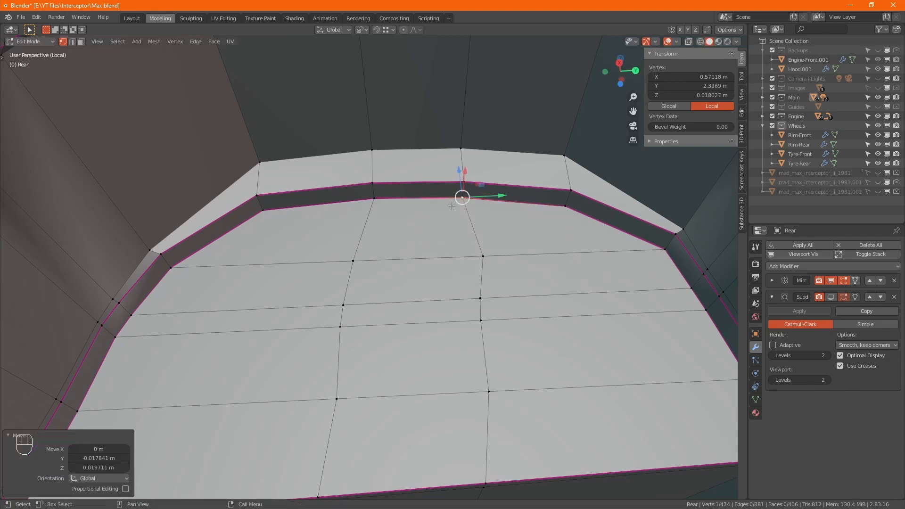
- Merge the overlapping vertices across the whole rear mesh by distance at 0.0001 m
key("a")
key("m")
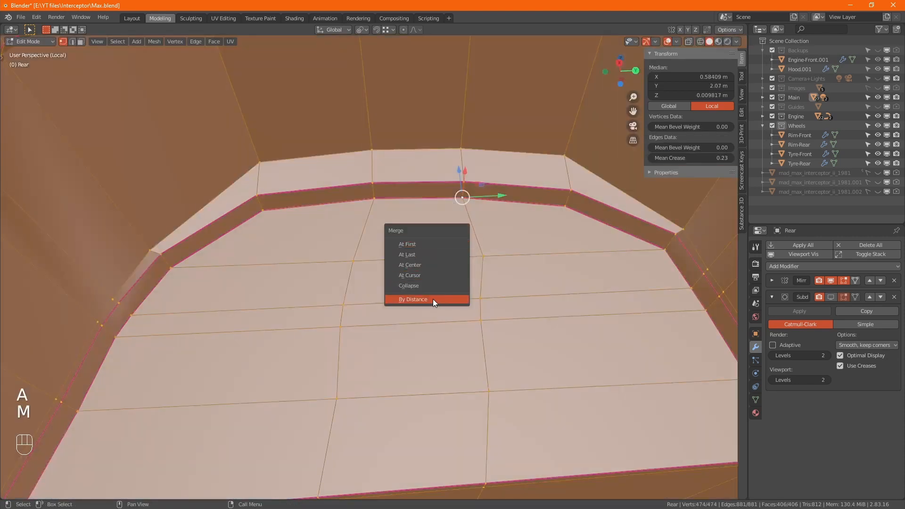
left_click(413, 299)
- Edge-slide the central underside edge path below the wheel well slightly toward the car's rear, by a factor of about 0.045
scroll(433, 299, "down", 5)
mouse_move(453, 330)
left_mouse_down("alt")
mouse_move(415, 306)
mouse_move(455, 338)
left_mouse_up("alt")
middle_click_drag(461, 358, 425, 306, "shift")
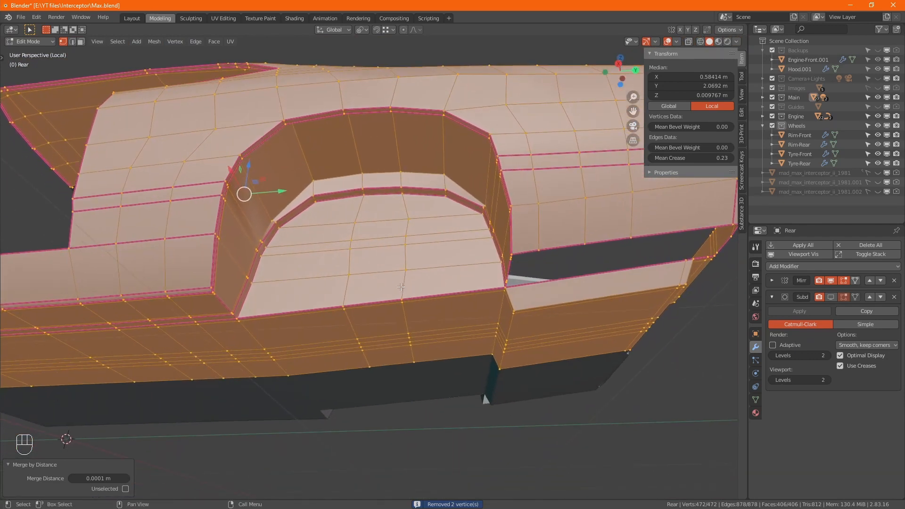
left_click_drag(385, 298, 431, 374)
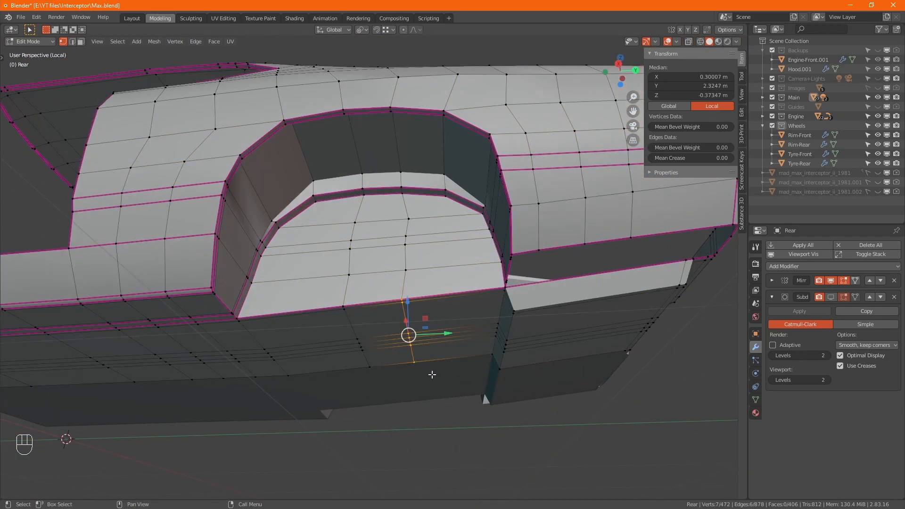
key("g")
key("g")
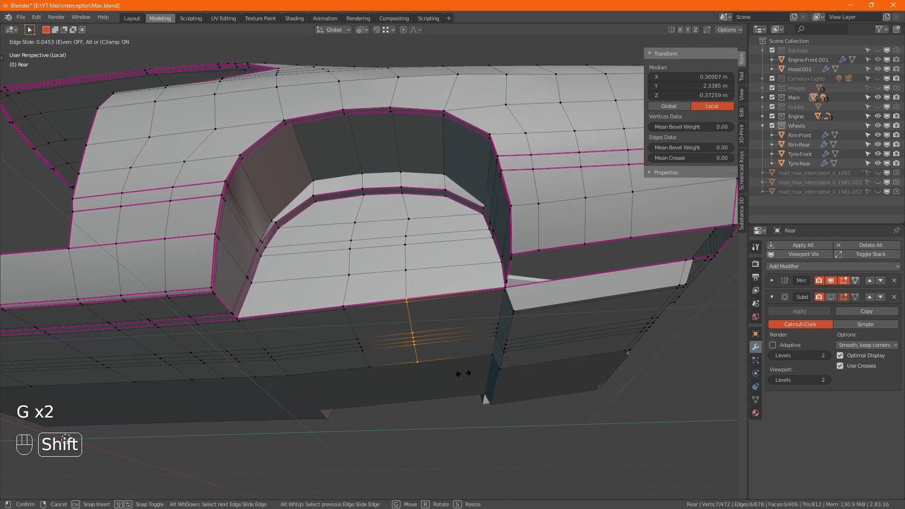
left_click(459, 372)
- Edge-slide the underside and lower inner panel path rearward by factor 0.083 and vertex-slide the panel vertex above it by 0.019
left_click_drag(395, 229, 438, 400)
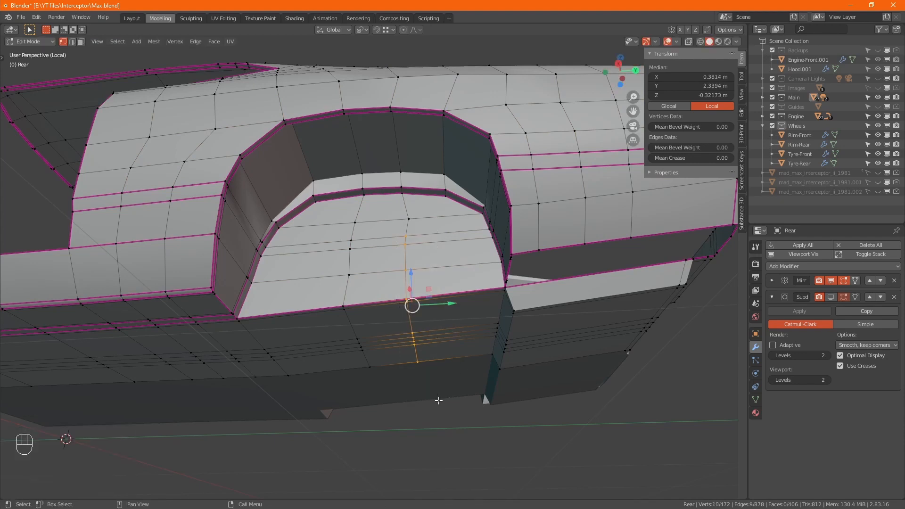
key("g")
key("g")
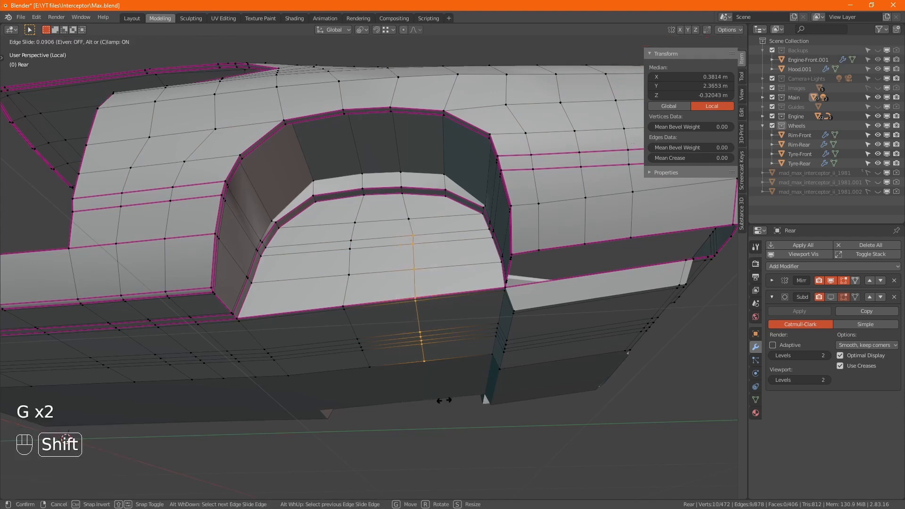
left_click(440, 400)
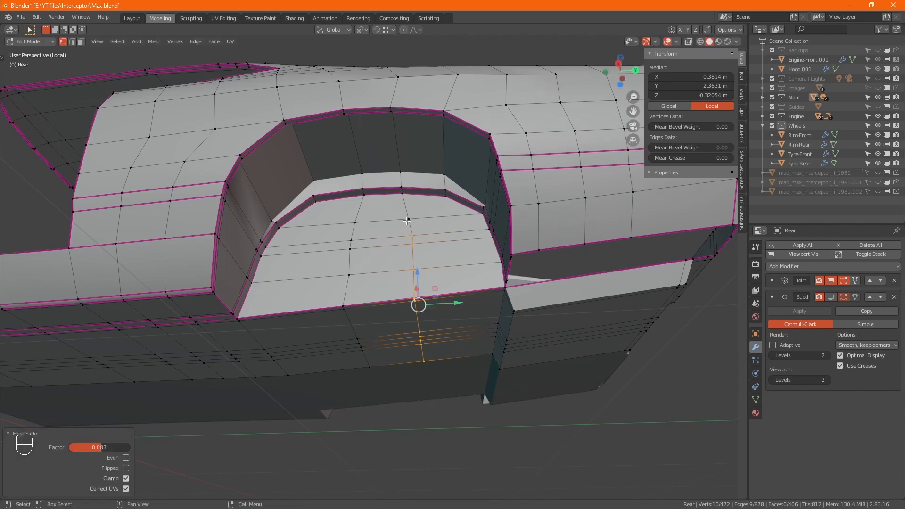
left_click(417, 291)
key("g")
key("g")
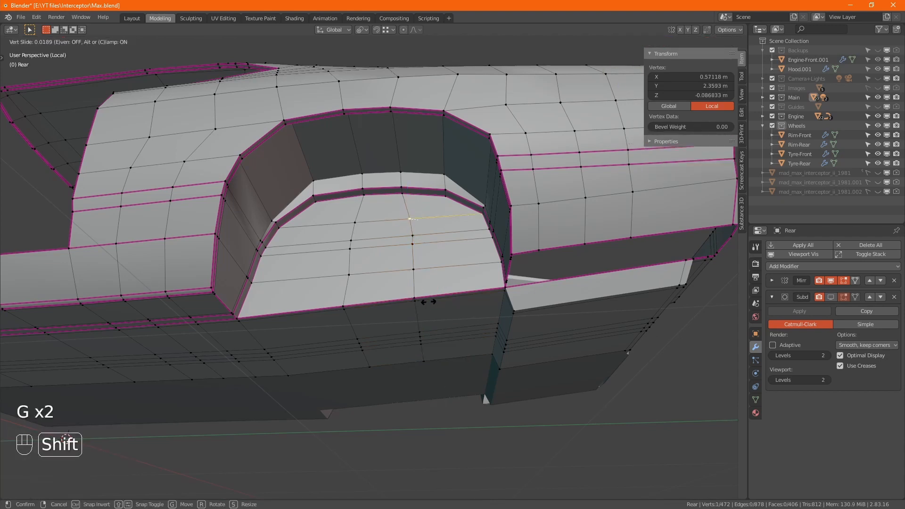
left_click(430, 301)
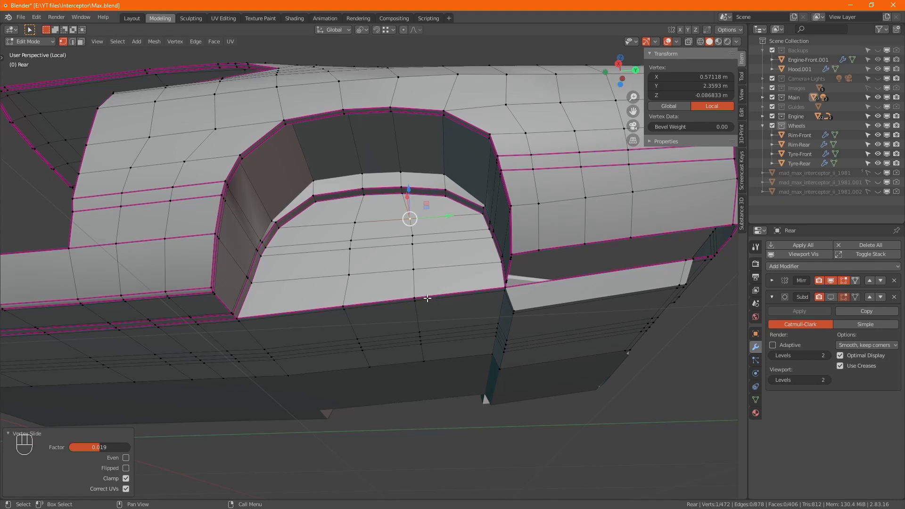
- Delete the central face strip running from the lowest row of the wheel well's inner panel along the underside
left_click_drag(295, 261, 376, 364, "alt")
key("3")
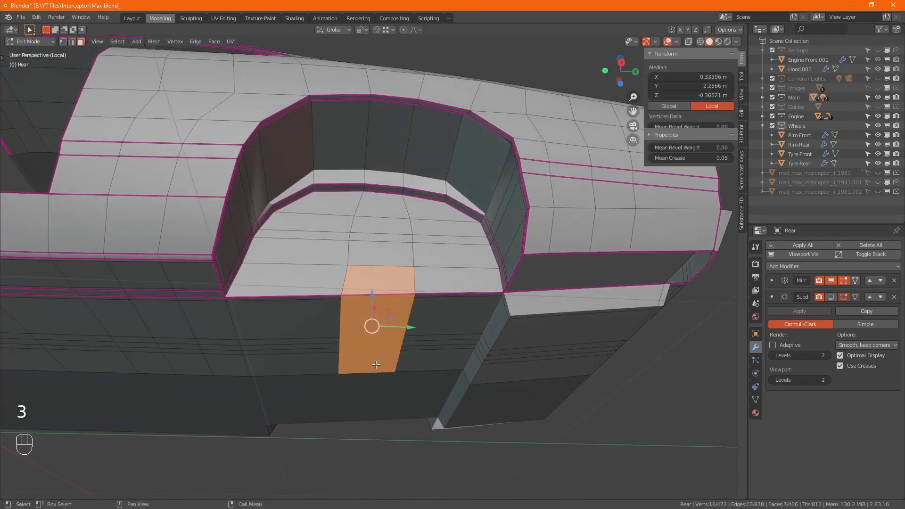
key("x")
left_click(383, 365)
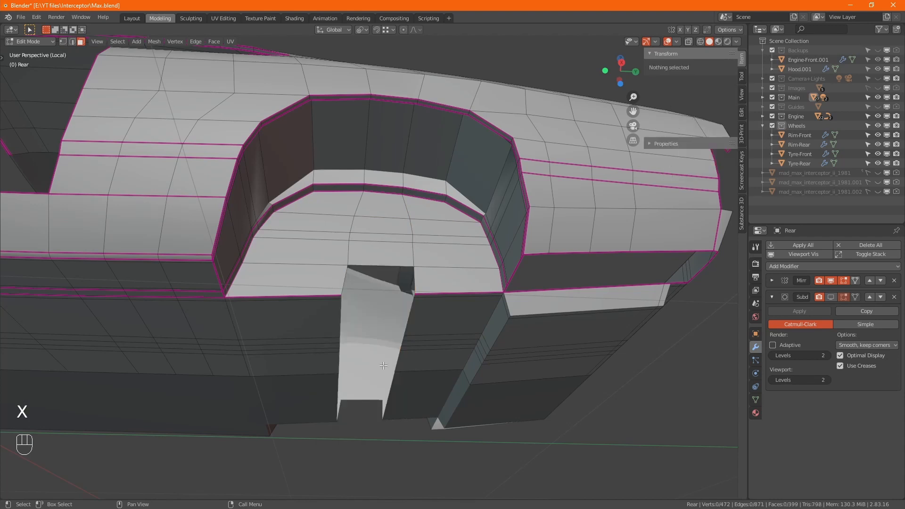
- Extrude the gap's front edge path 0.106 m up to the inner panel's notch corner and 0.2 m across to the opposite corner
key("2")
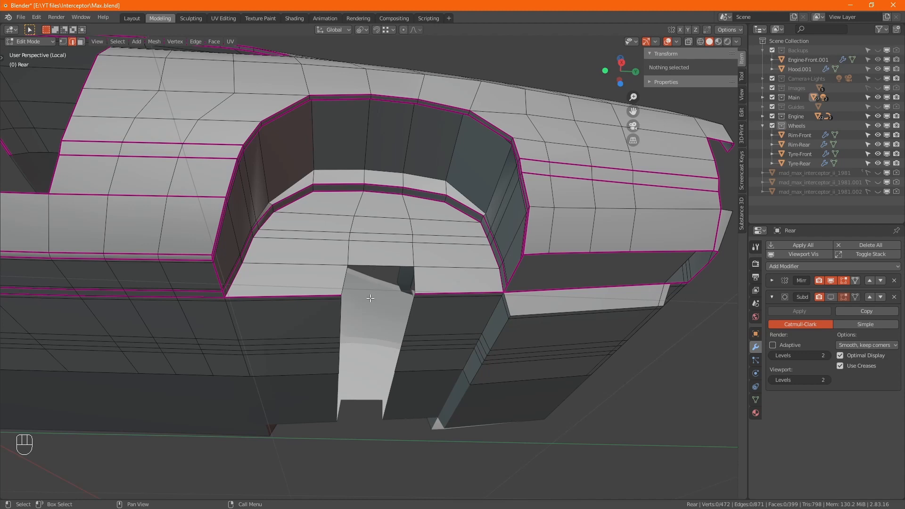
key("1")
left_click(339, 373)
left_click(341, 295, "ctrl")
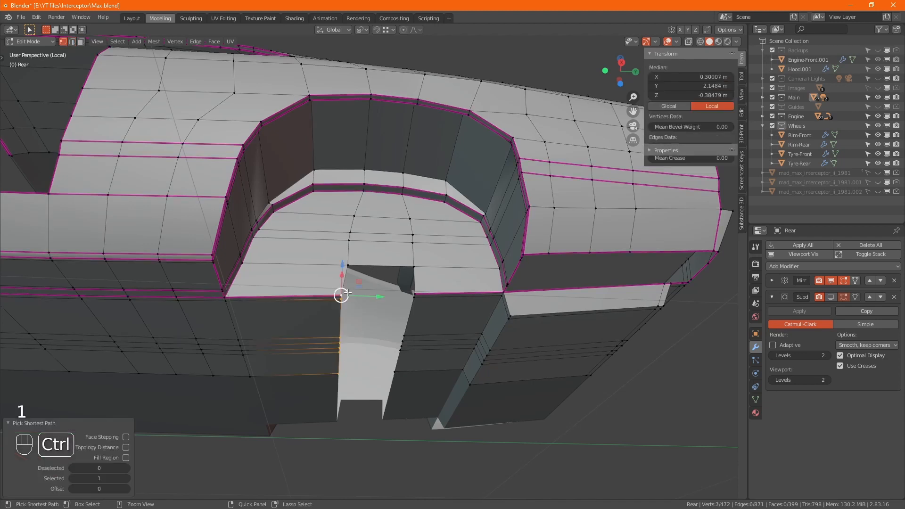
key("e")
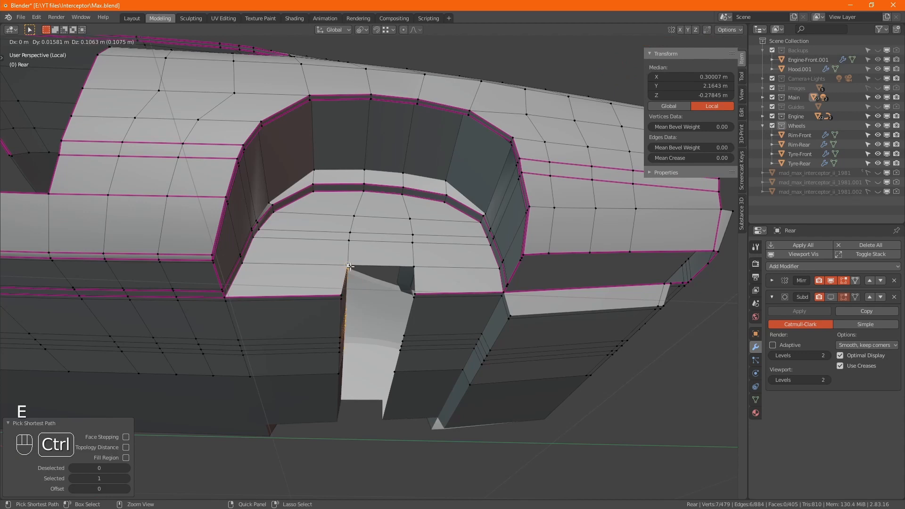
left_click(369, 276)
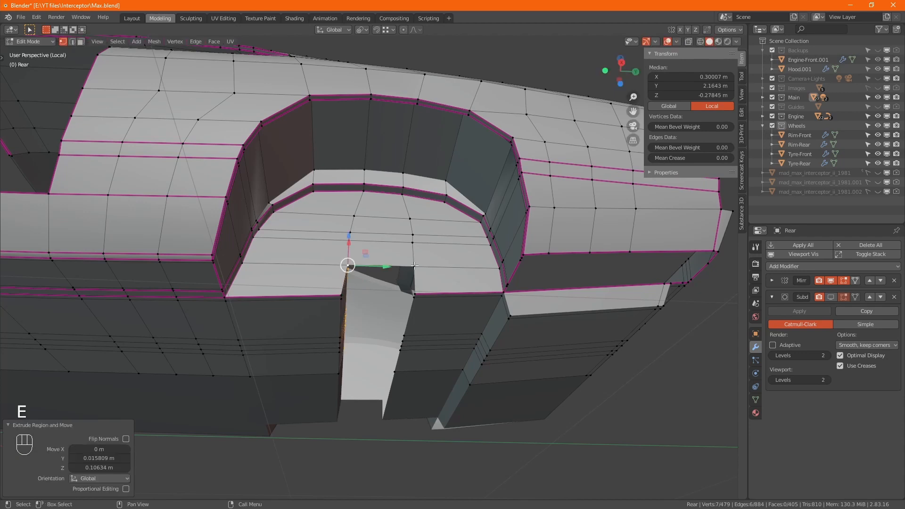
key("e")
left_click(414, 266, "ctrl")
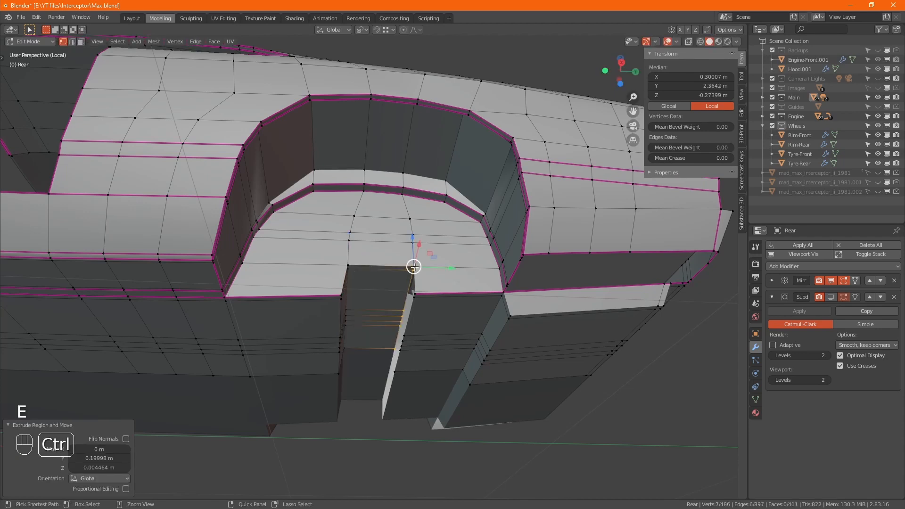
- Weld the extruded channel to the inner panel by merging all vertices by distance at 0.0001 m
key("a")
key("m")
left_click(414, 293)
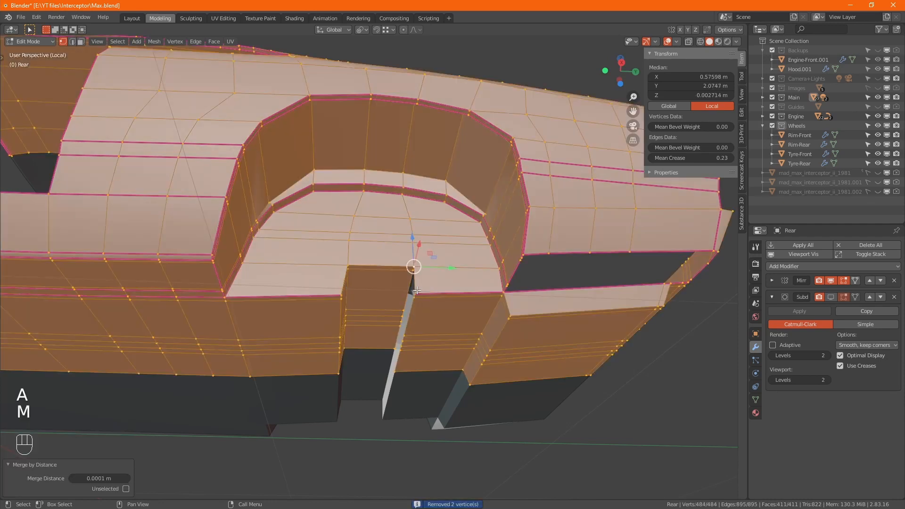
- Fill the open rear wall of the underside channel with six faces, starting from its short outer edge
key("3")
left_click(418, 281)
left_click_drag(419, 282, 414, 278, "alt")
key("2")
left_click(417, 275)
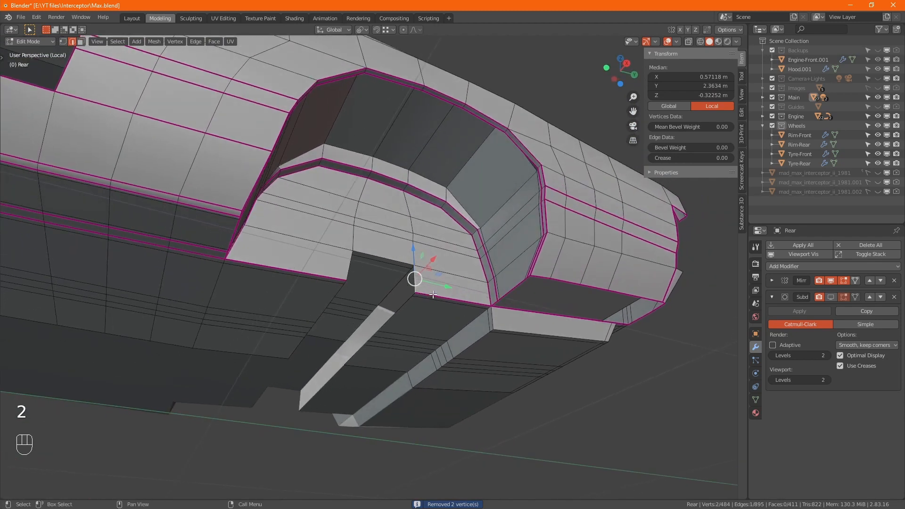
key("f")
key("f")
key("f")
key("f")
key("f")
key("f")
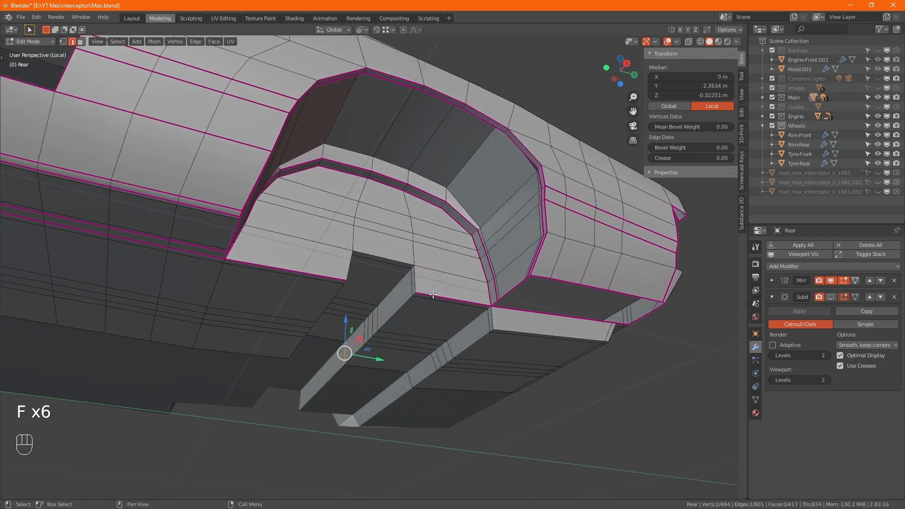
- Set a mean crease of 1 on the channel's rear lower edge, its roof edges and its outline on the inner panel
left_click(410, 295, "alt")
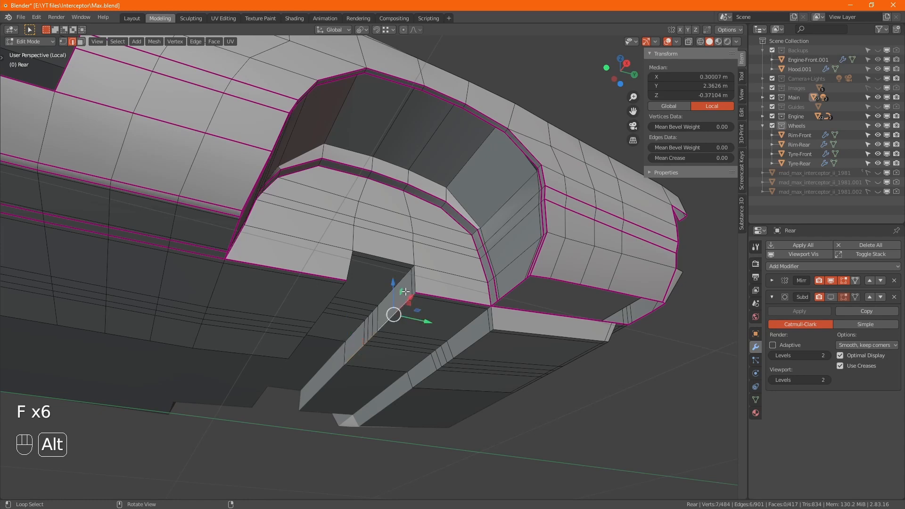
left_click(392, 272, "alt+shift")
left_click_drag(391, 272, 325, 280, "alt")
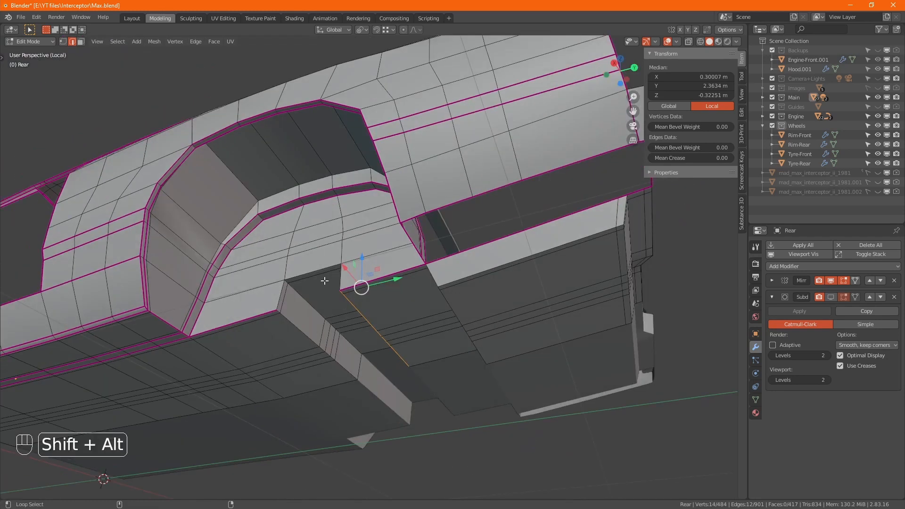
left_click(305, 298, "alt+shift")
left_click(286, 293, "alt+shift")
left_click(311, 274, "alt+shift")
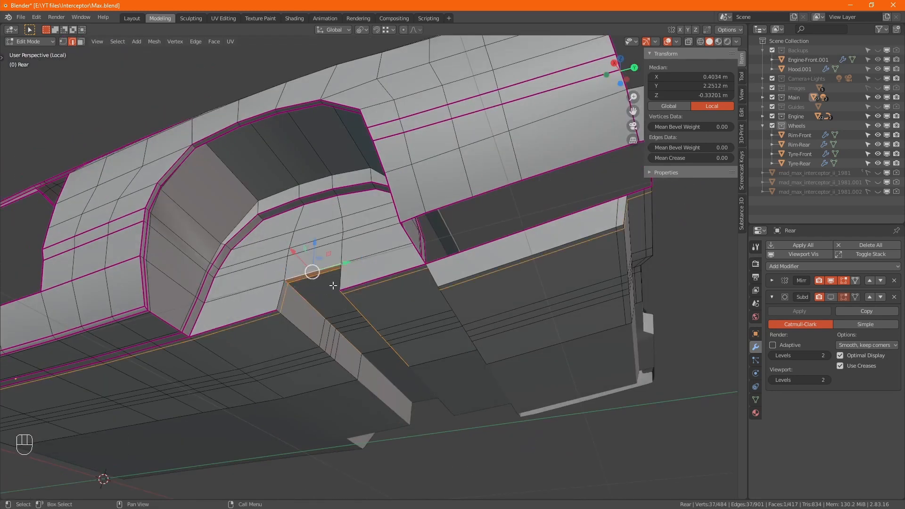
key("ctrl+z")
key("ctrl+z")
left_click(283, 294, "alt+shift")
left_click(299, 276, "alt+shift")
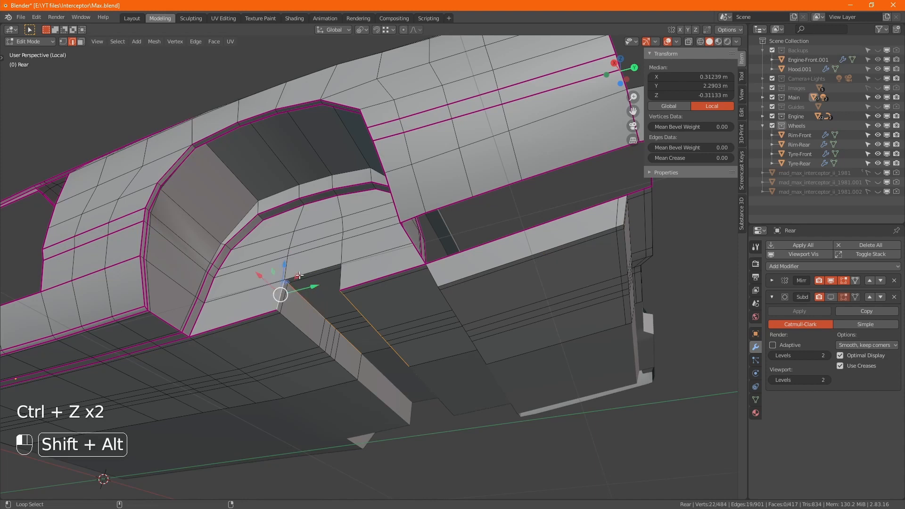
middle_click_drag(348, 278, 436, 290, "alt")
left_click(423, 301, "alt+shift")
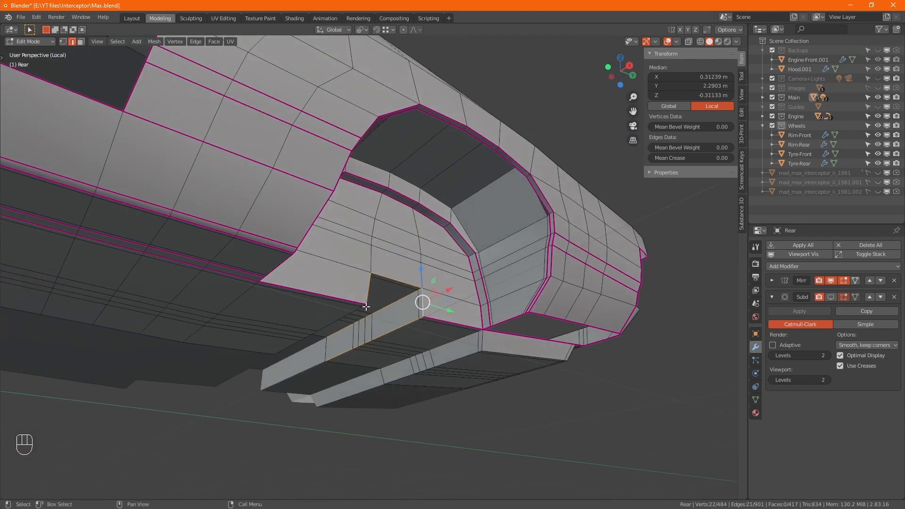
left_click(679, 159)
type("0.0")
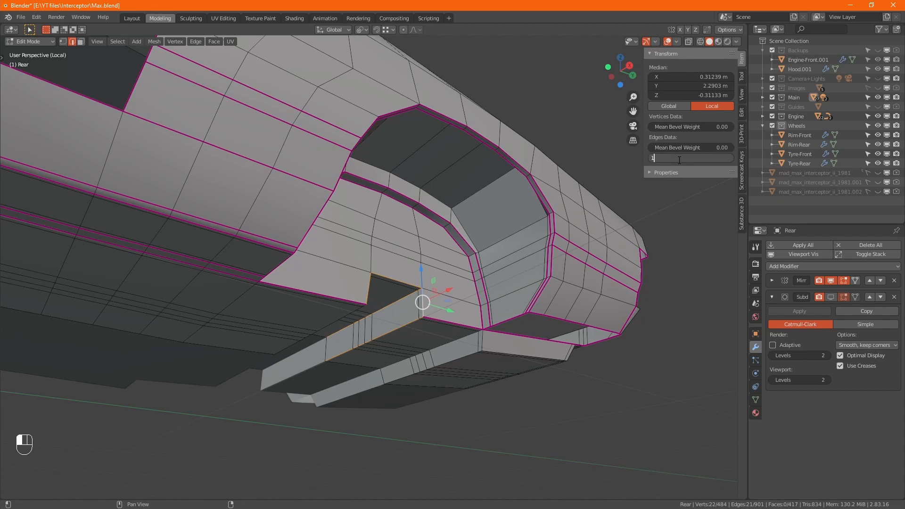
key("Return")
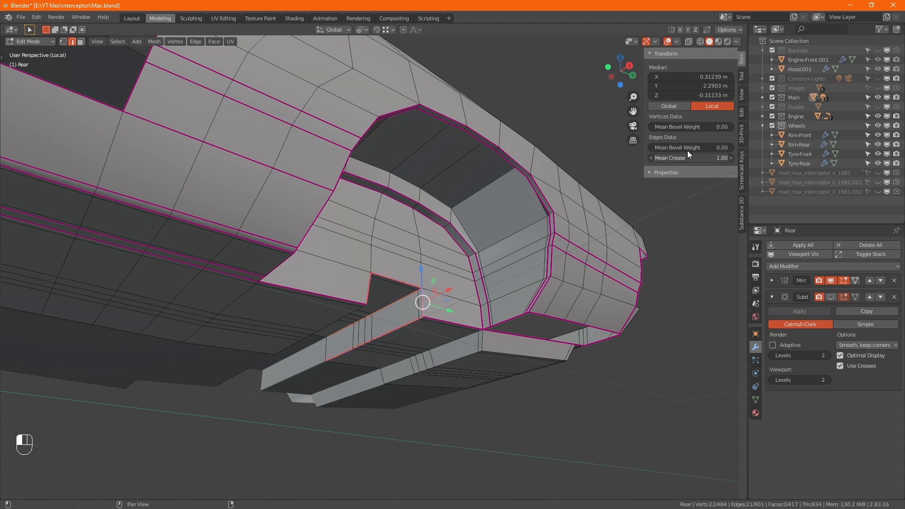
- Turn on the Subdivision modifier's viewport display and set the crease of the channel's front lower edge to 1
left_click(832, 297)
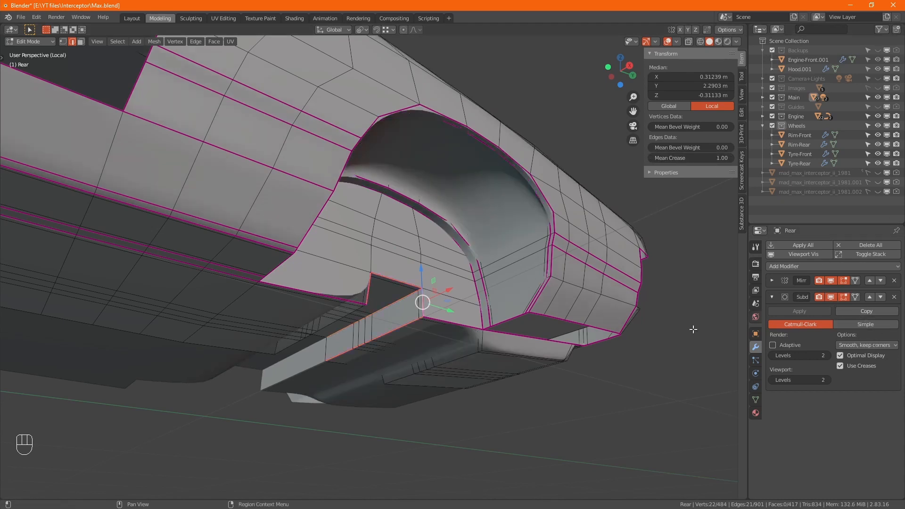
left_click(326, 323, "alt")
left_click(723, 160)
type("0.0")
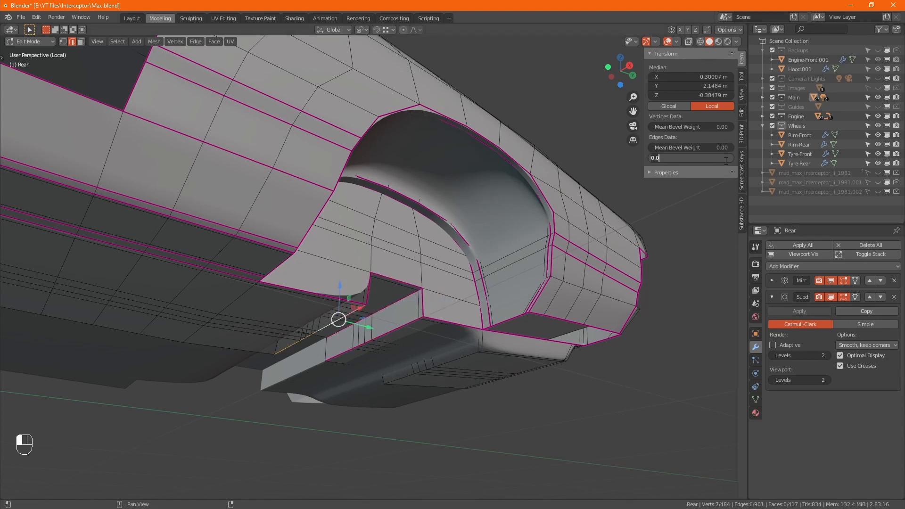
type("1")
key("Return")
- Examine the subdivided shading of the new underside channel and rear wheel well in Object Mode
key("Tab")
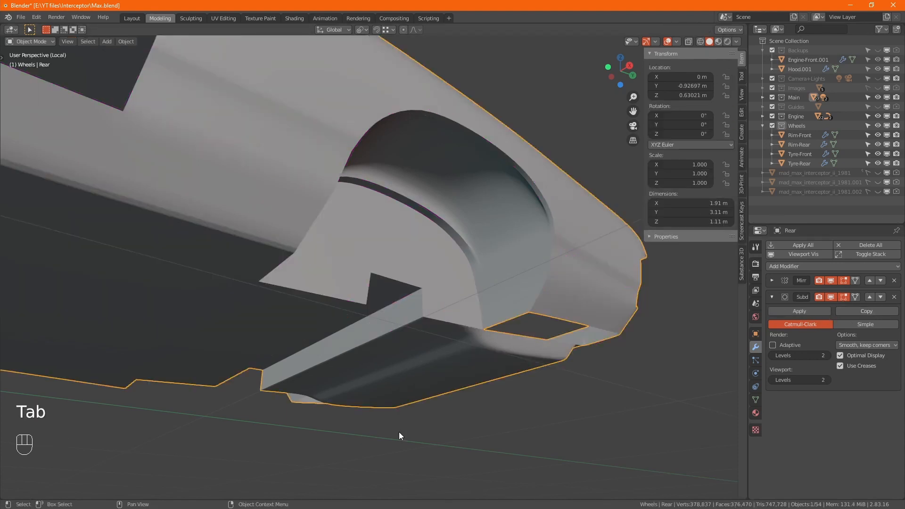
left_click(400, 435)
scroll(424, 391, "up", 5)
scroll(442, 348, "down", 6)
scroll(442, 349, "down", 2)
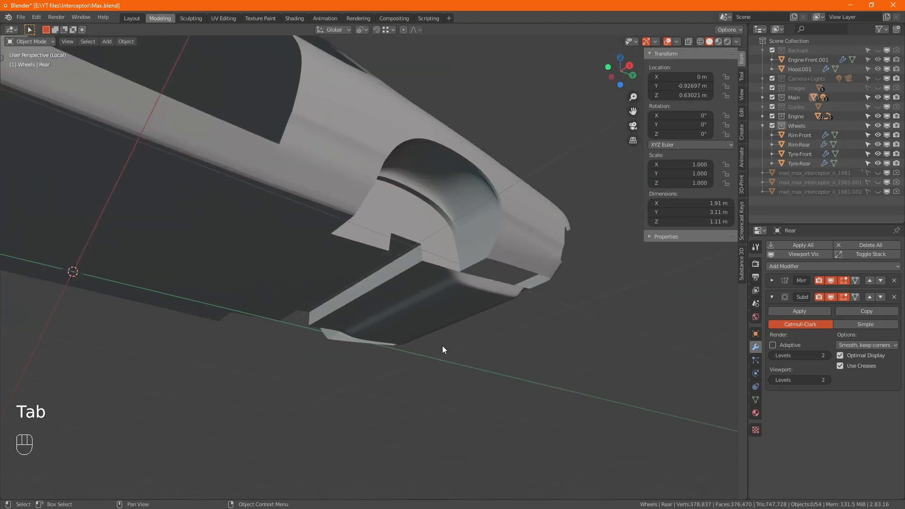
middle_click_drag(451, 310, 496, 256, "alt")
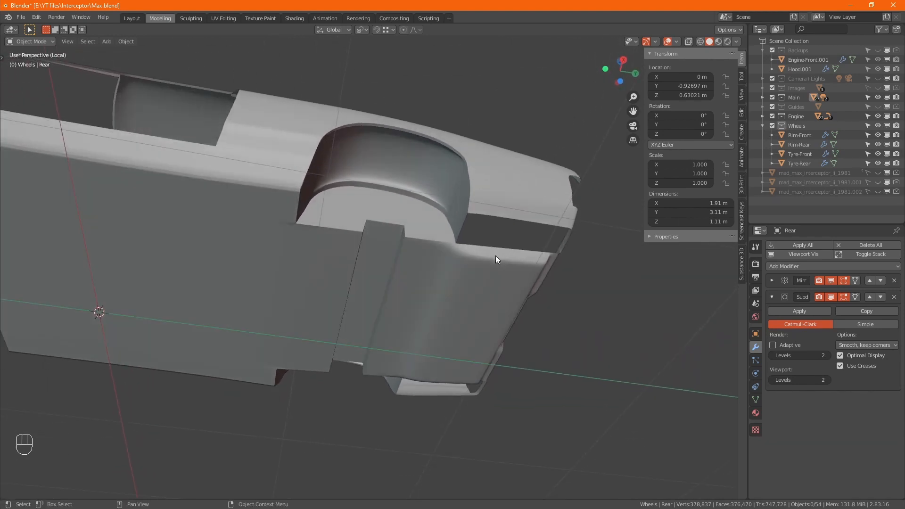
- Edge-slide the channel's rear lower edge path toward the car's rear by a factor of -0.102 to slant the rear wall
key("Tab")
scroll(490, 255, "down", 2)
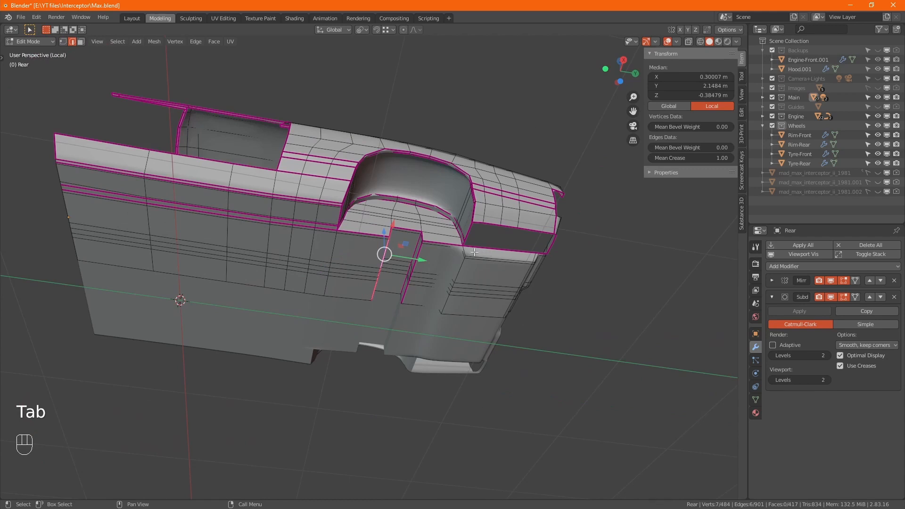
scroll(474, 252, "up", 4)
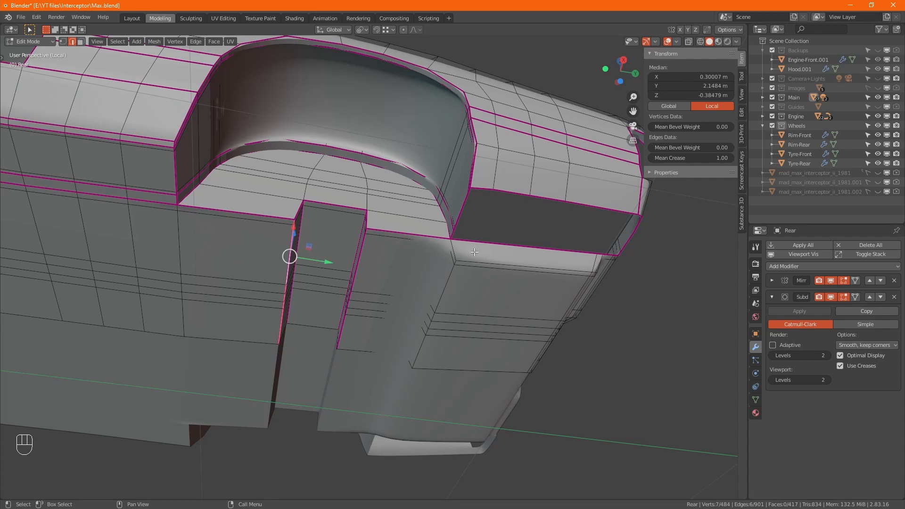
key("1")
left_click(494, 192)
middle_click_drag(496, 222, 469, 255, "alt")
left_click(369, 226)
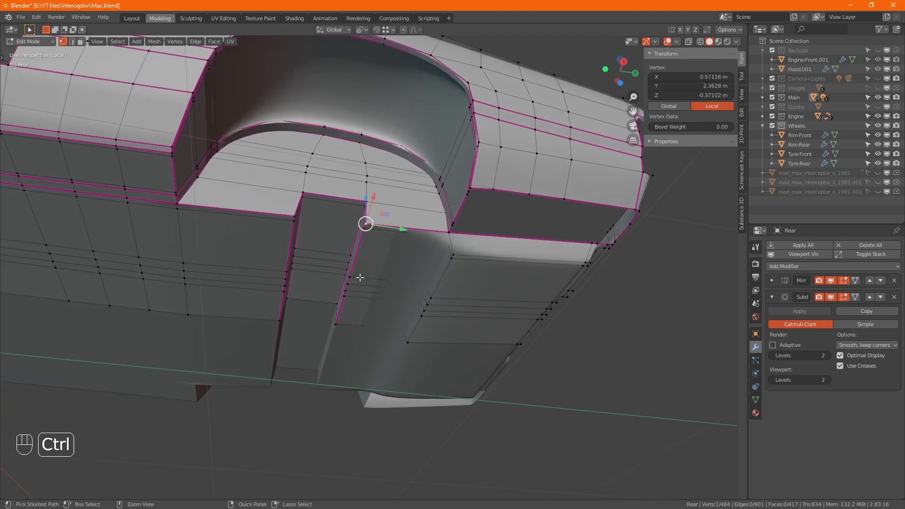
left_click(336, 325, "ctrl")
key("g")
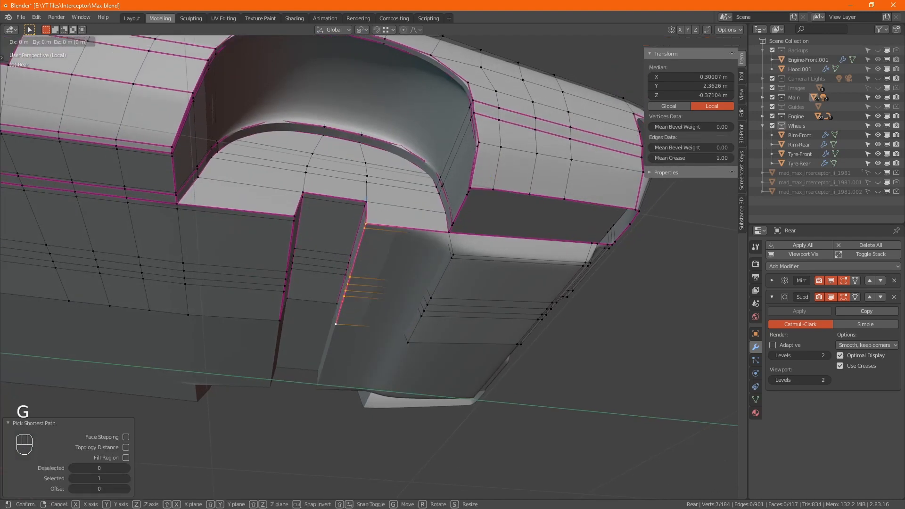
key("g")
left_click(371, 327)
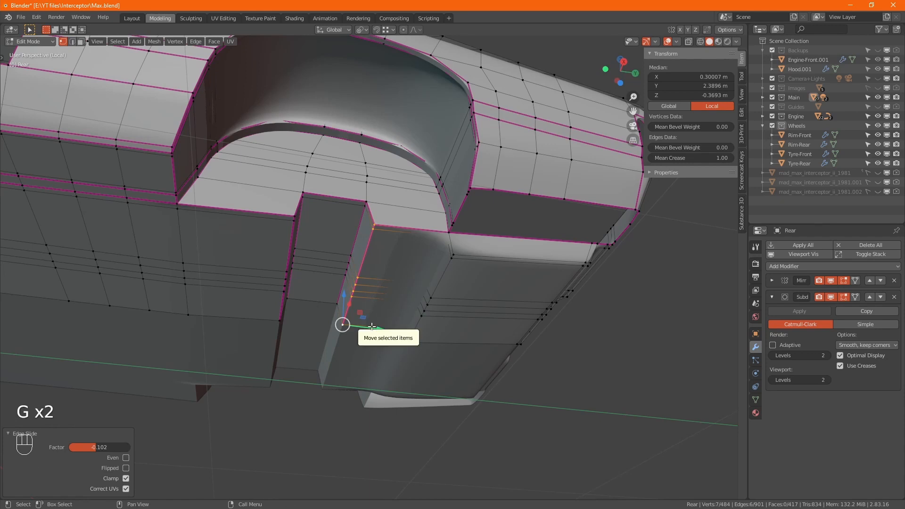
mouse_move(381, 355)
middle_mouse_down("alt")
mouse_move(363, 371)
mouse_move(375, 403)
mouse_move(398, 359)
middle_mouse_up("alt")
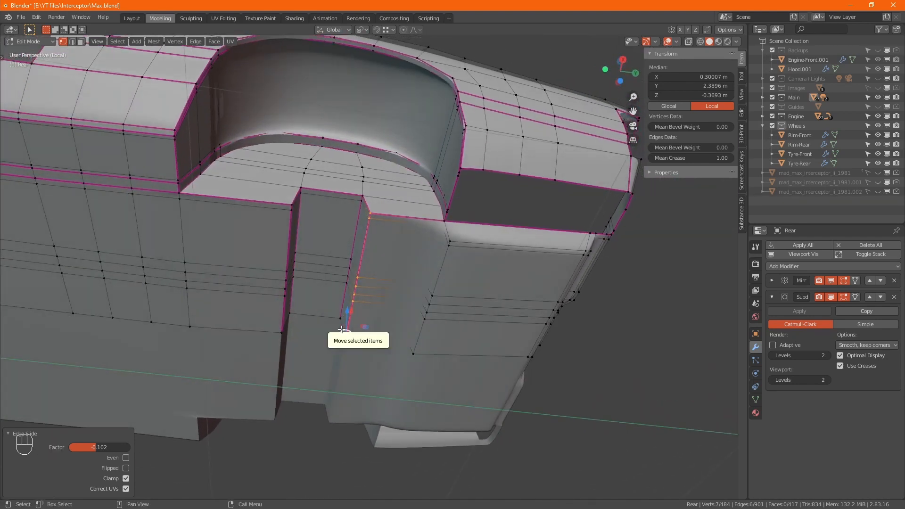
- Leave Edit Mode and local view, review the whole car, and save the file Max.blend
key("Tab")
key("KP_Divide")
scroll(344, 329, "up", 3)
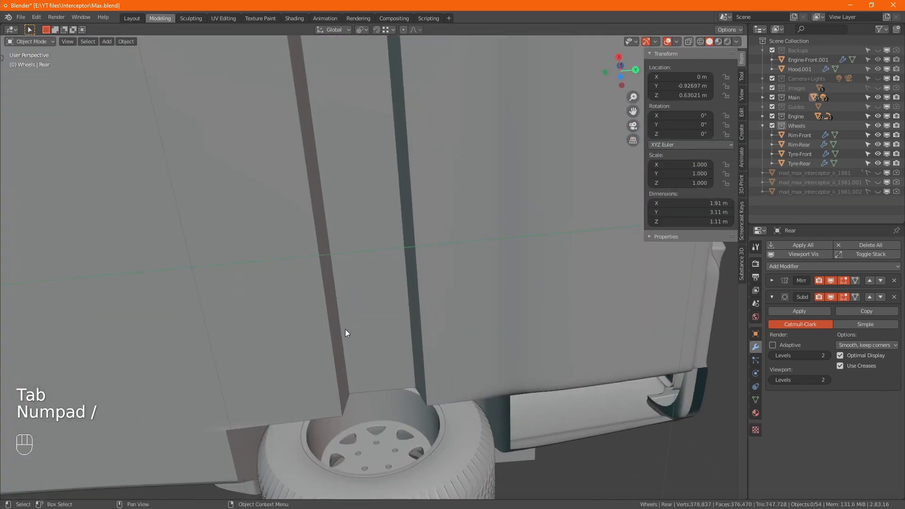
scroll(367, 298, "down", 5)
middle_click_drag(367, 298, 320, 311, "alt")
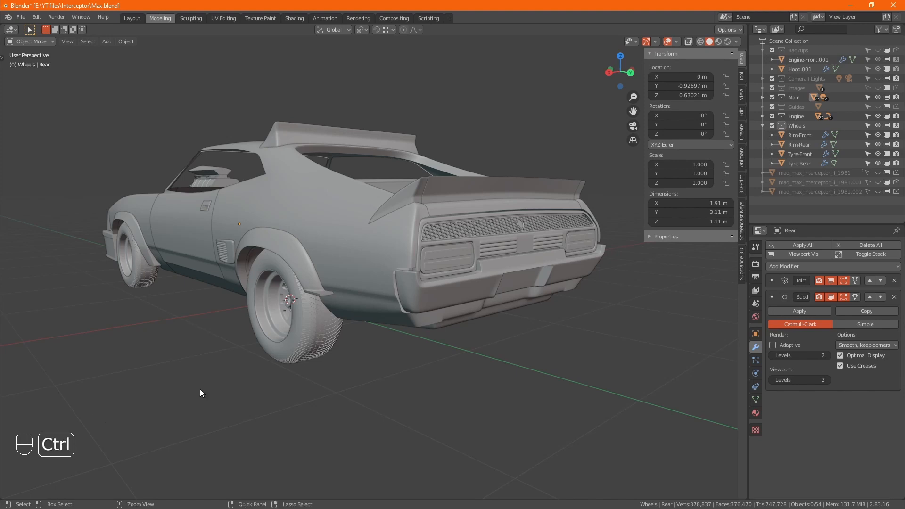
key("ctrl+s")
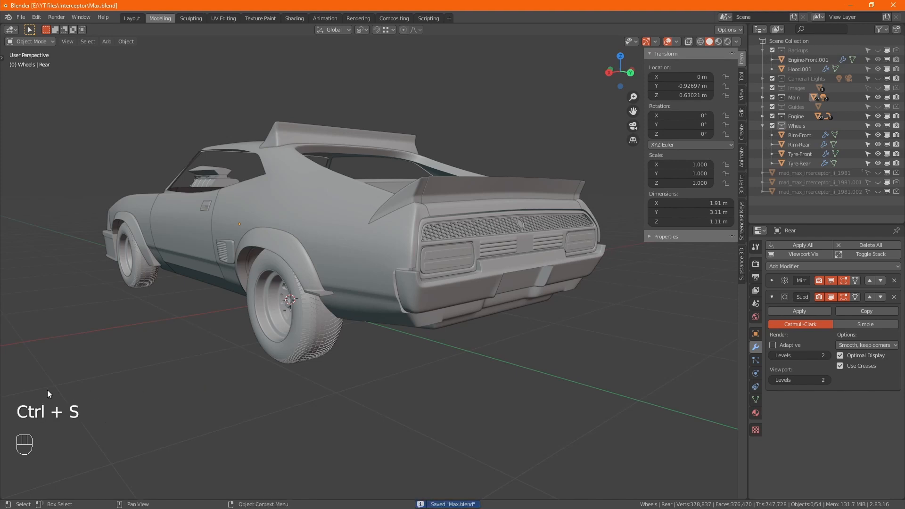